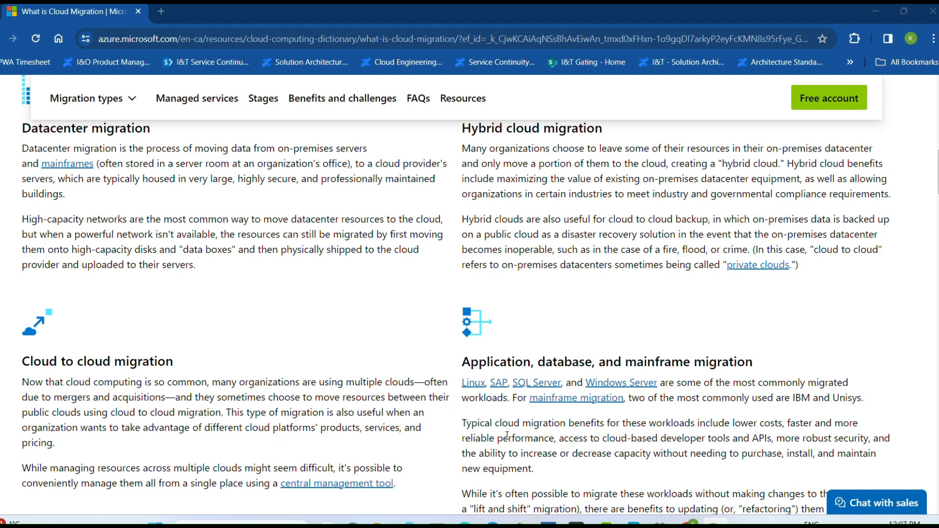
# Review the types of cloud migration described on the What is Cloud Migration page.
pyautogui.scroll(12, 498, 333)
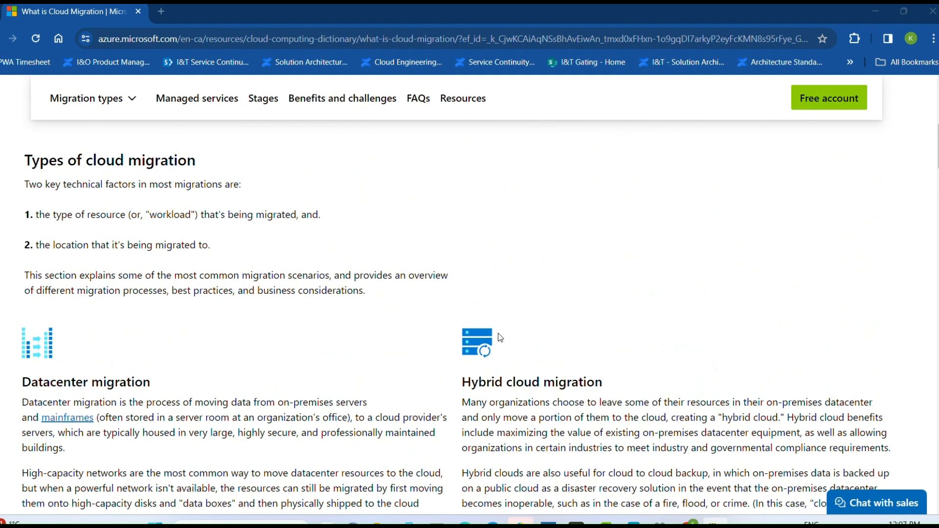
pyautogui.scroll(-9, 468, 242)
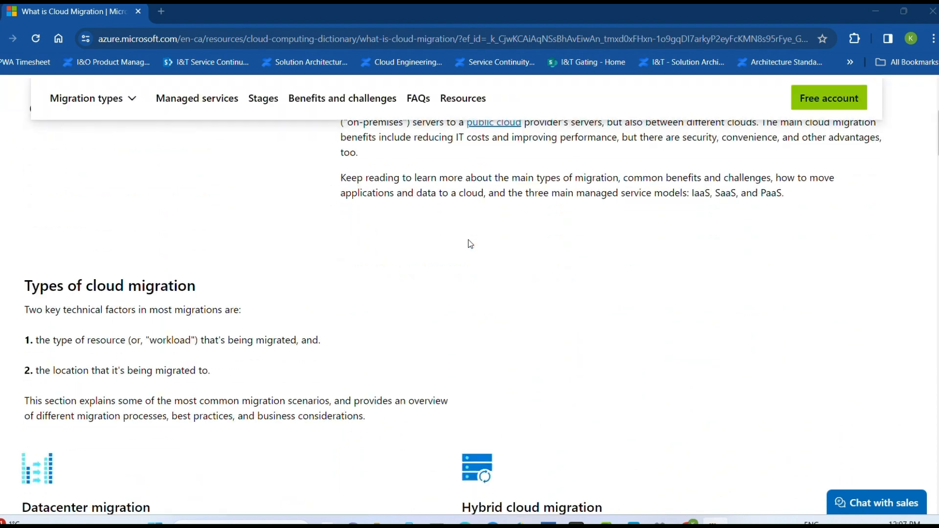
pyautogui.scroll(-3, 468, 243)
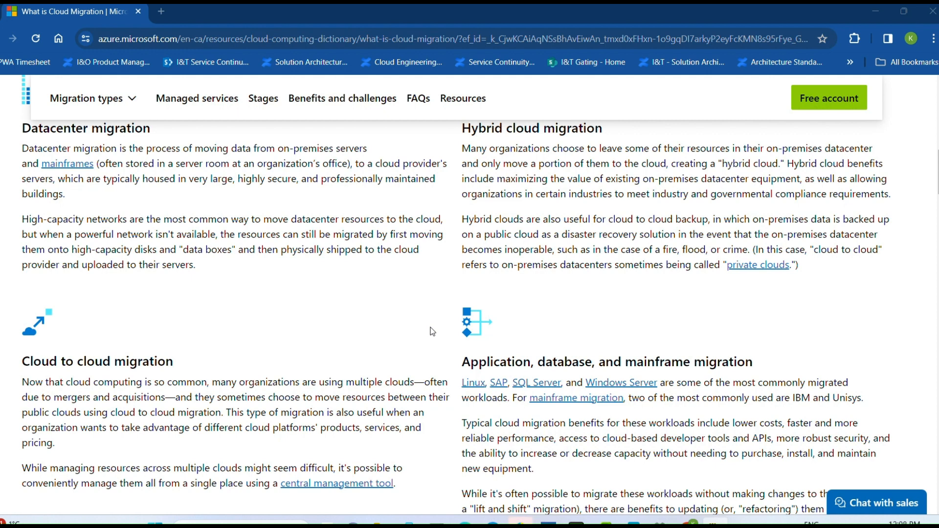
# Search the web for "azure portal login" in a new browser tab.
pyautogui.click(161, 11)
pyautogui.write('pot')
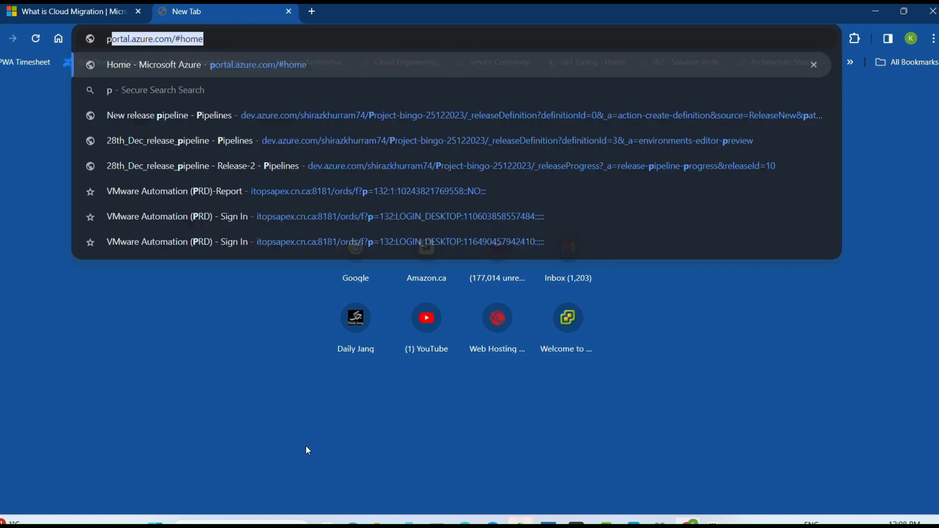
pyautogui.press('BackSpace')
pyautogui.press('BackSpace')
pyautogui.press('BackSpace')
pyautogui.write('az')
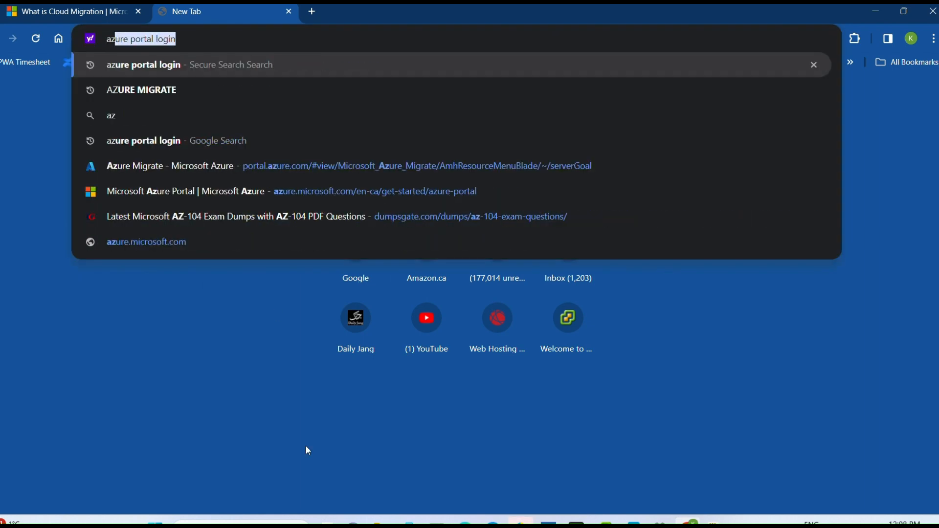
pyautogui.press('Return')
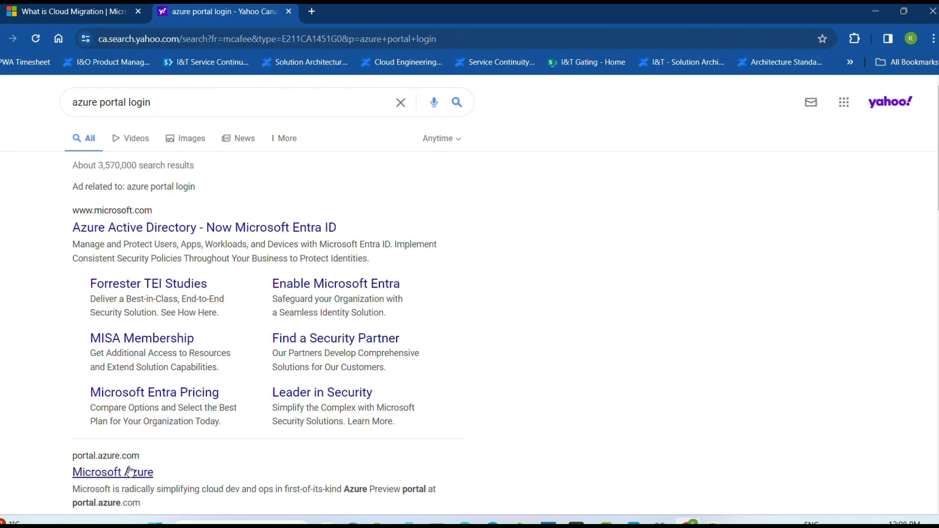
# Open the portal.azure.com search result and sign in with the first listed account.
pyautogui.click(131, 471)
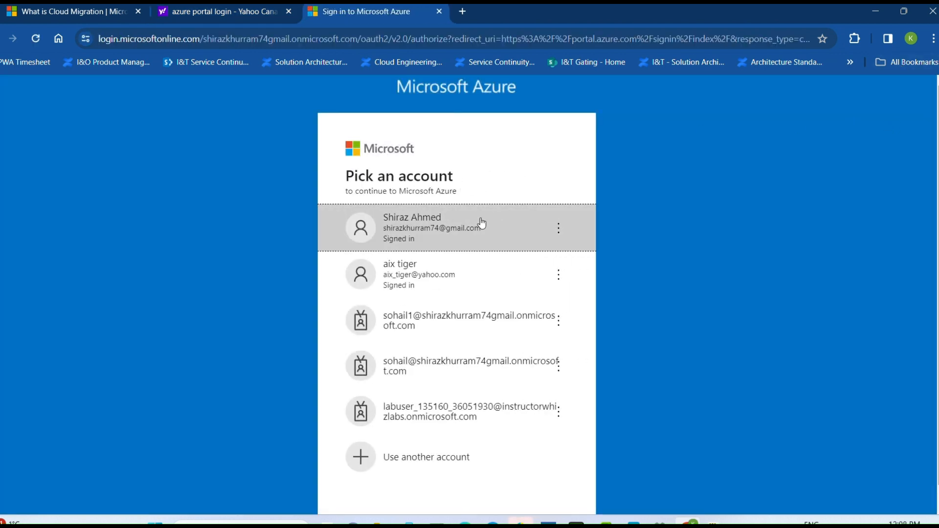
pyautogui.click(482, 223)
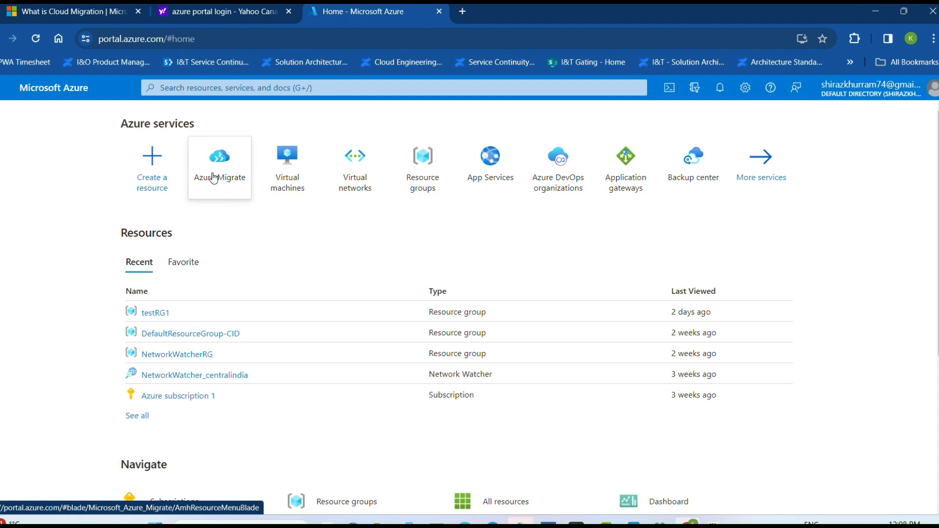
# Open Azure Migrate and start Discover, assess and migrate for servers, databases and web apps.
pyautogui.click(226, 186)
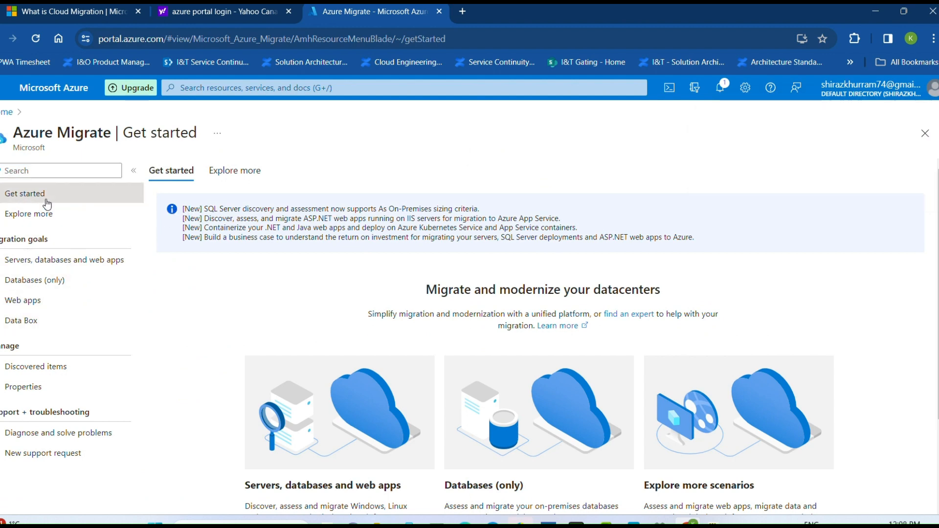
pyautogui.scroll(-2, 196, 259)
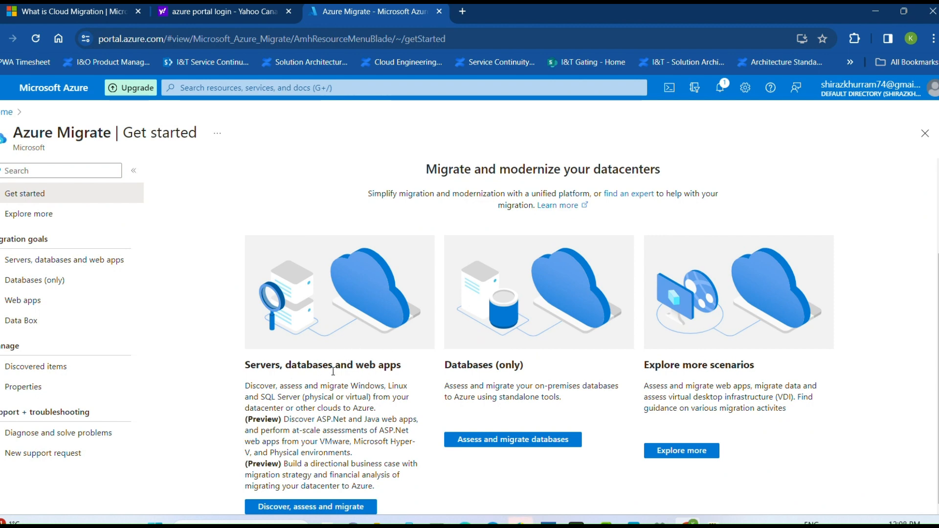
pyautogui.moveTo(246, 366); pyautogui.dragTo(422, 376)
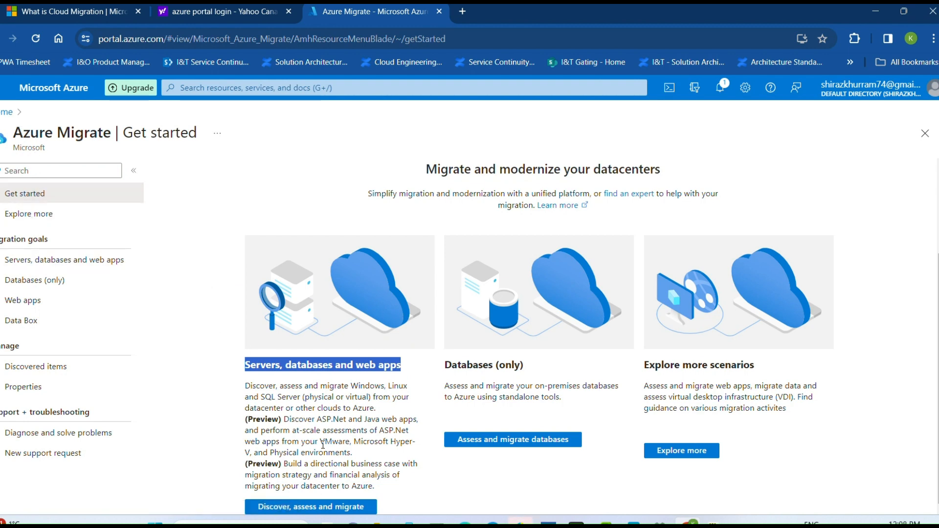
pyautogui.click(305, 510)
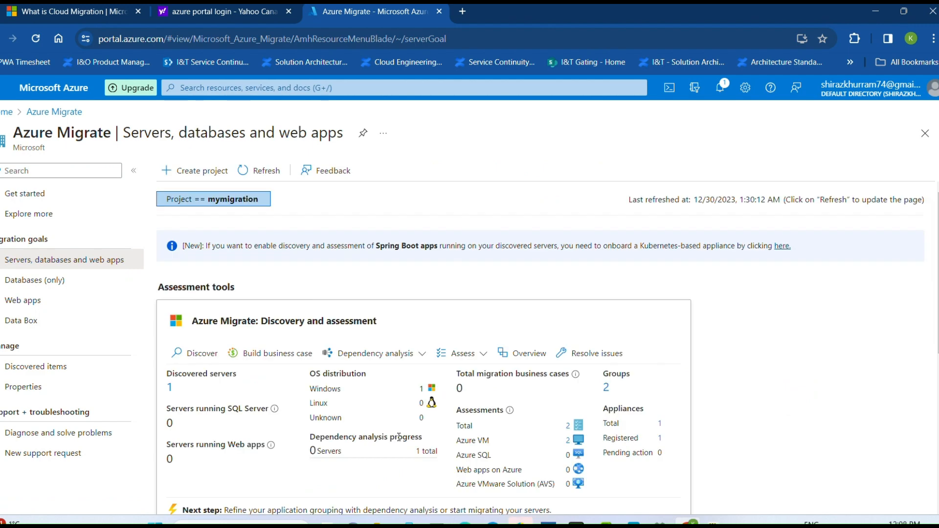
# Examine the Discovery and assessment and the Migration and modernization tool summaries of the mymigration project.
pyautogui.scroll(-2, 363, 397)
pyautogui.scroll(-1, 364, 397)
pyautogui.scroll(3, 366, 301)
pyautogui.scroll(-2, 319, 235)
pyautogui.scroll(-2, 318, 234)
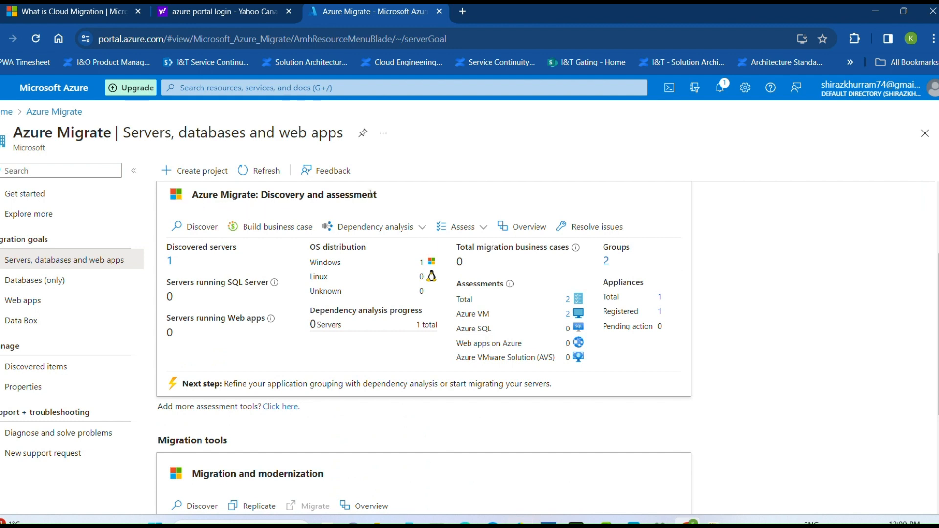
pyautogui.scroll(-2, 342, 303)
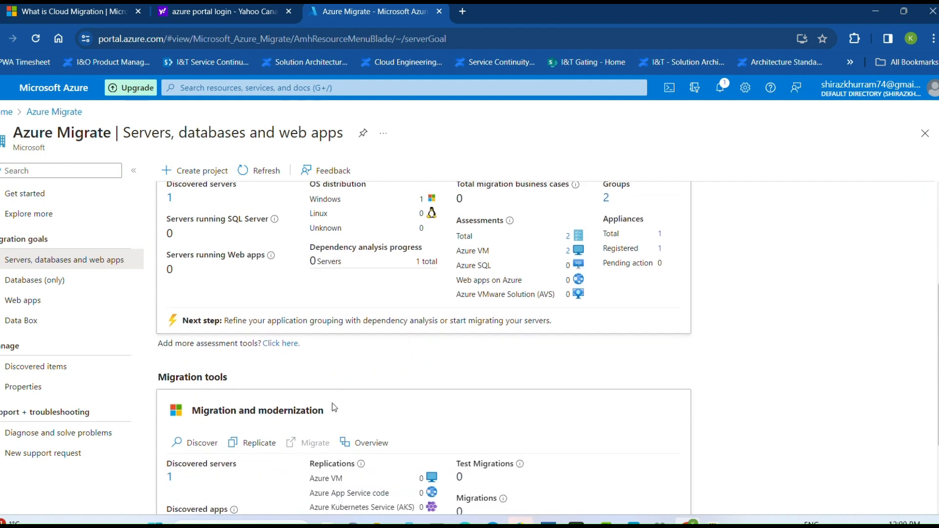
pyautogui.scroll(-1, 349, 360)
pyautogui.scroll(-2, 350, 360)
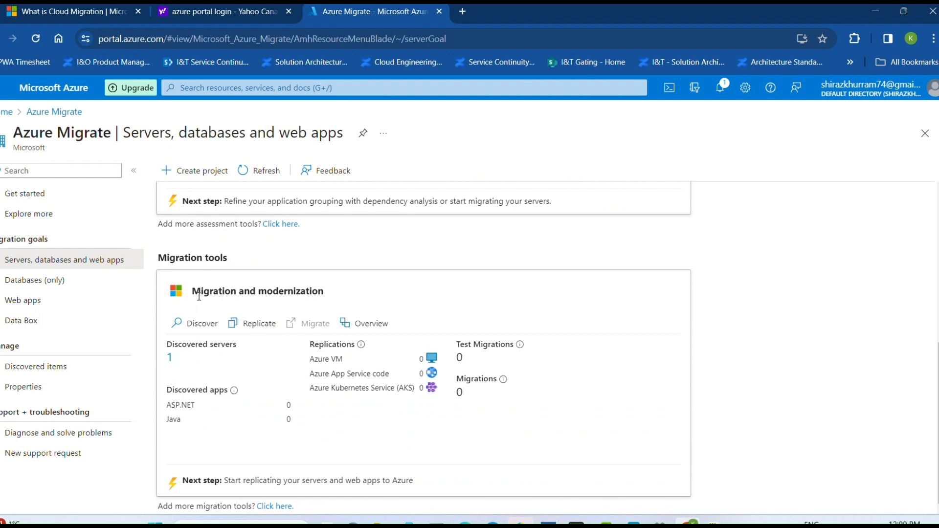
pyautogui.scroll(1, 426, 319)
pyautogui.scroll(3, 272, 310)
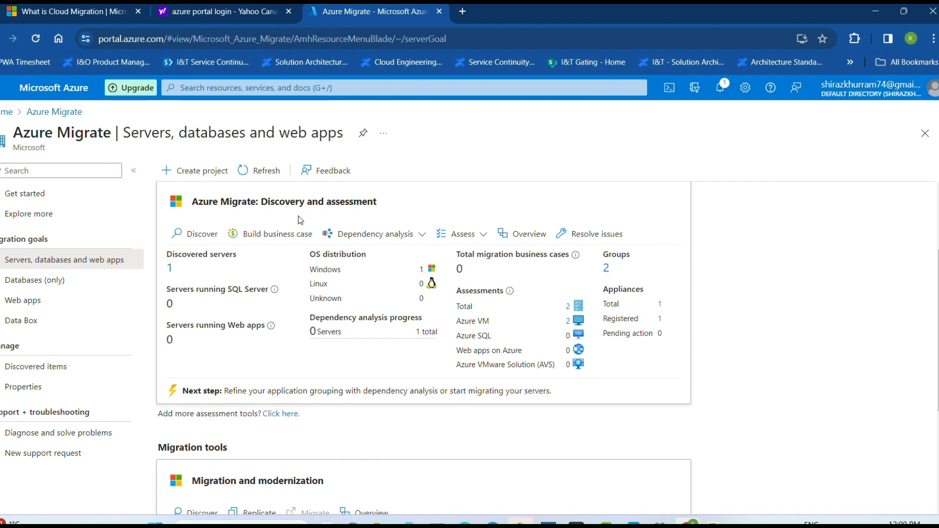
pyautogui.scroll(-4, 303, 260)
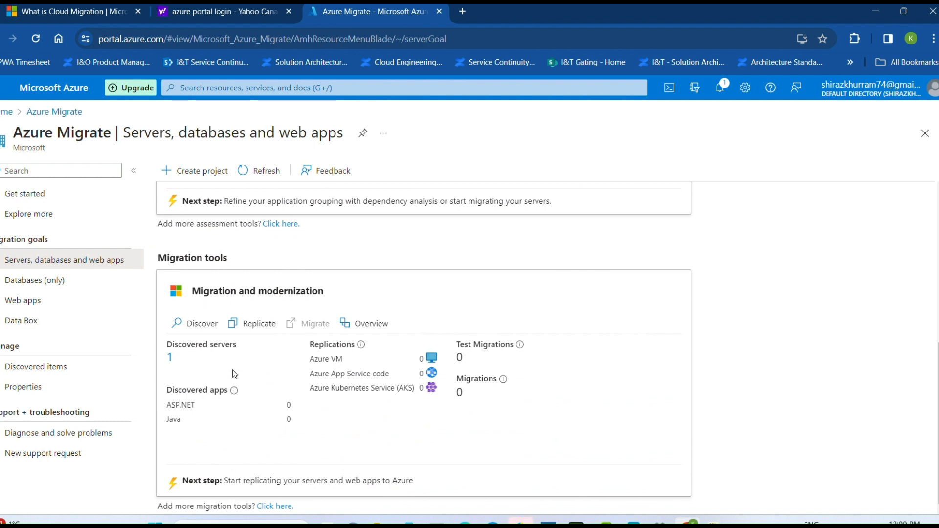
pyautogui.scroll(4, 217, 312)
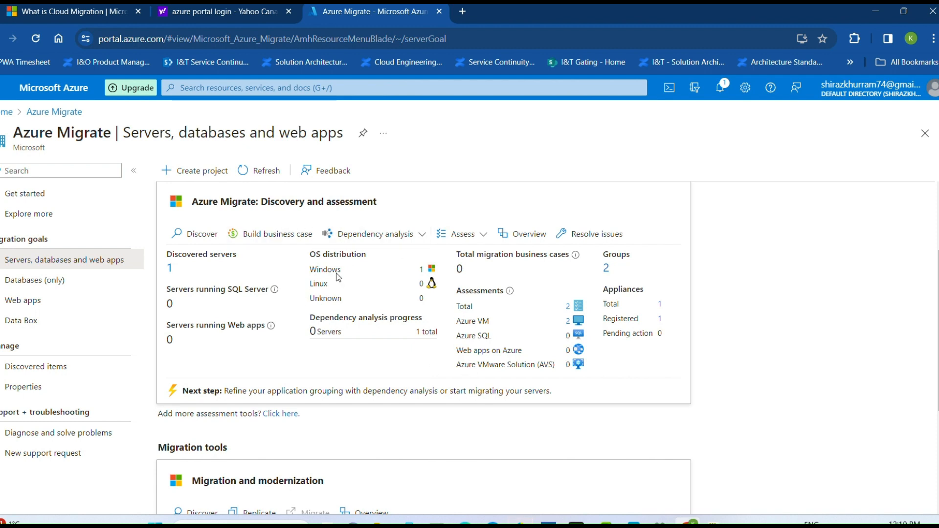
pyautogui.scroll(-3, 464, 357)
pyautogui.scroll(-1, 420, 377)
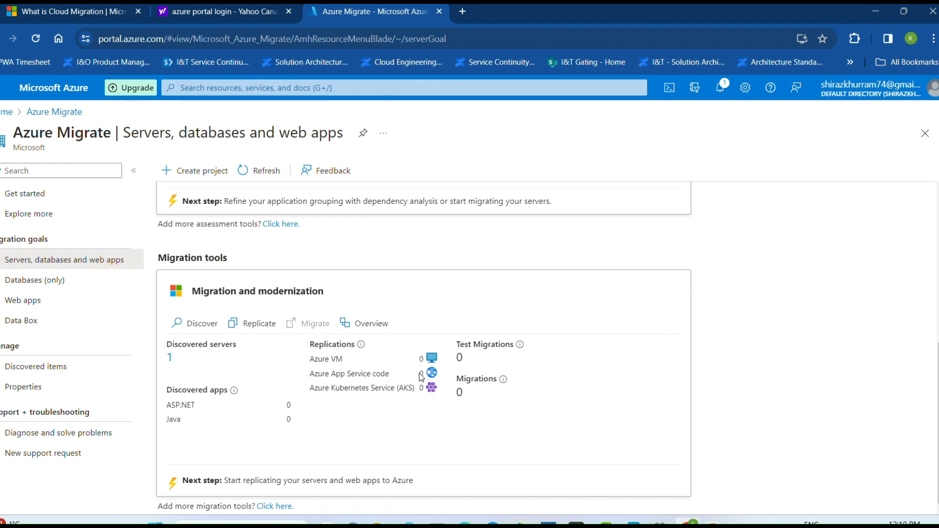
pyautogui.scroll(5, 421, 377)
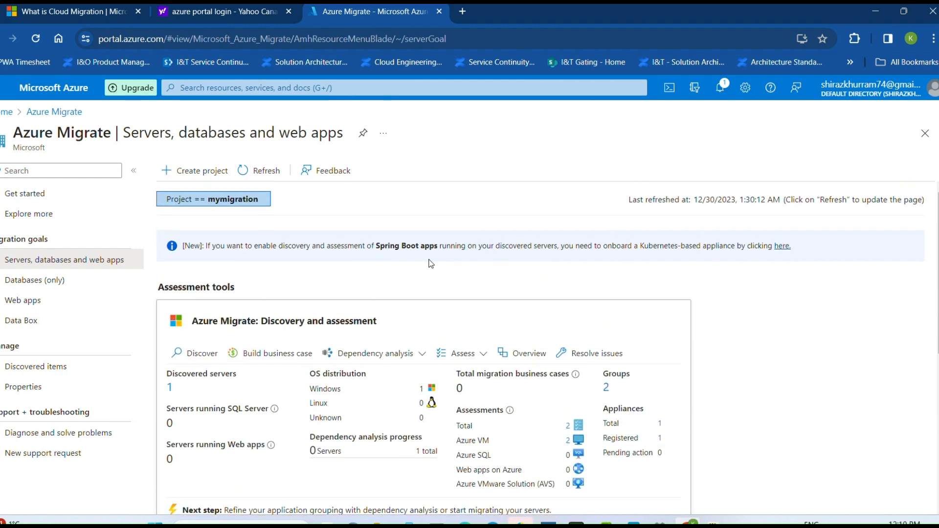
# Start creating a migration project and select testRG1 as its resource group.
pyautogui.click(180, 180)
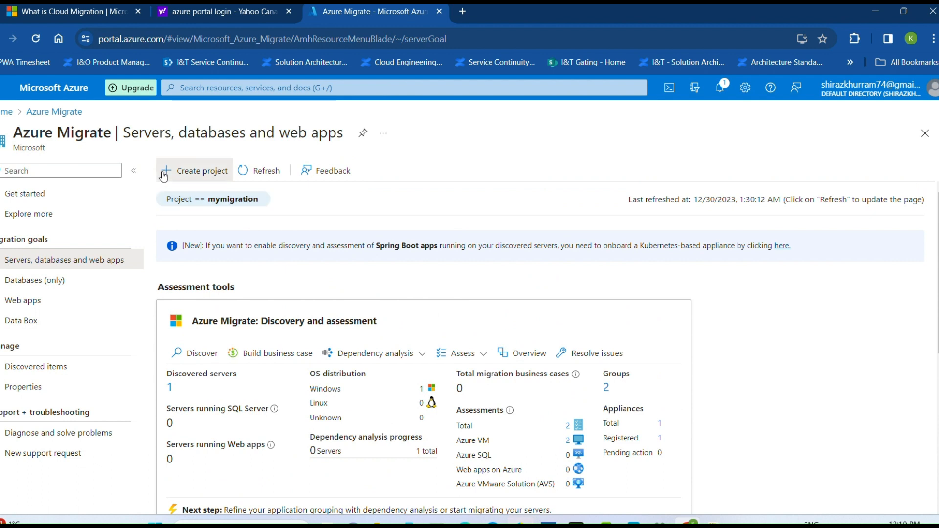
pyautogui.click(231, 239)
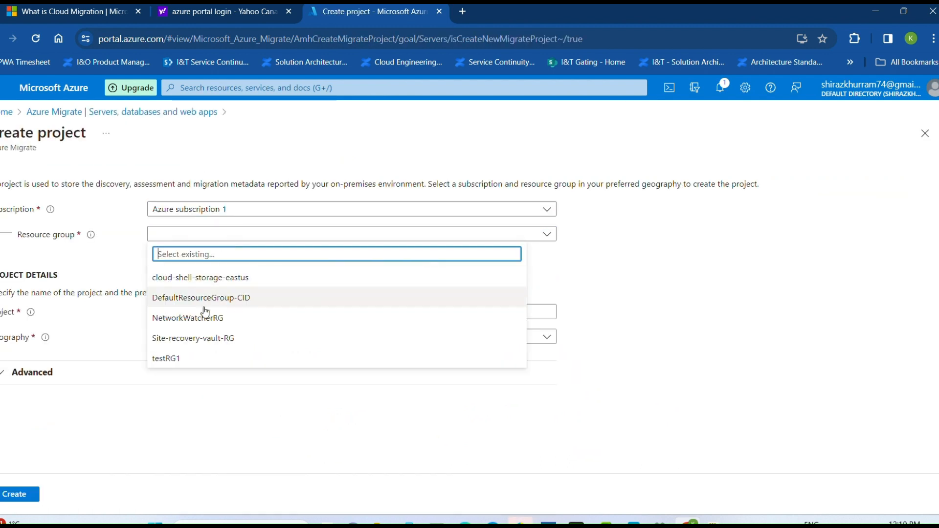
pyautogui.click(193, 359)
# Name the migration project MigrationprojectJanuary2024, without underscores or other separators.
pyautogui.click(208, 311)
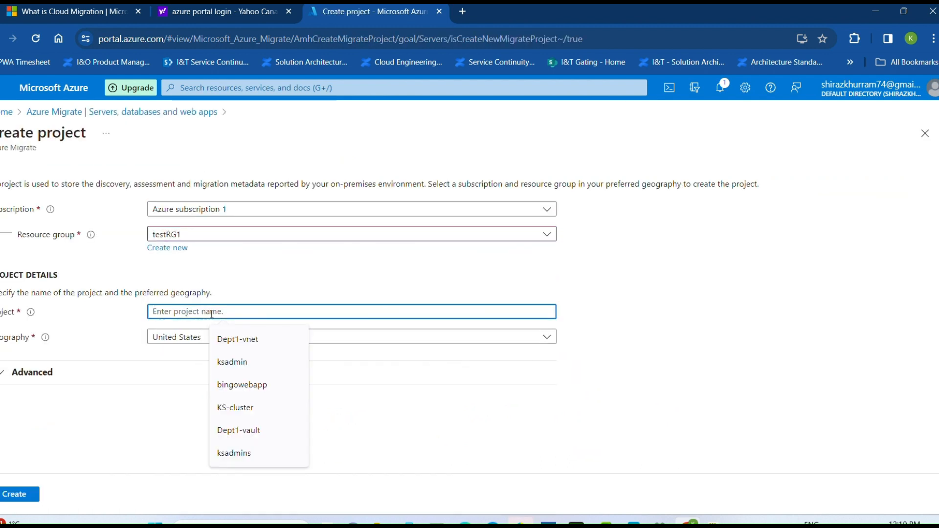
pyautogui.write('Migrat')
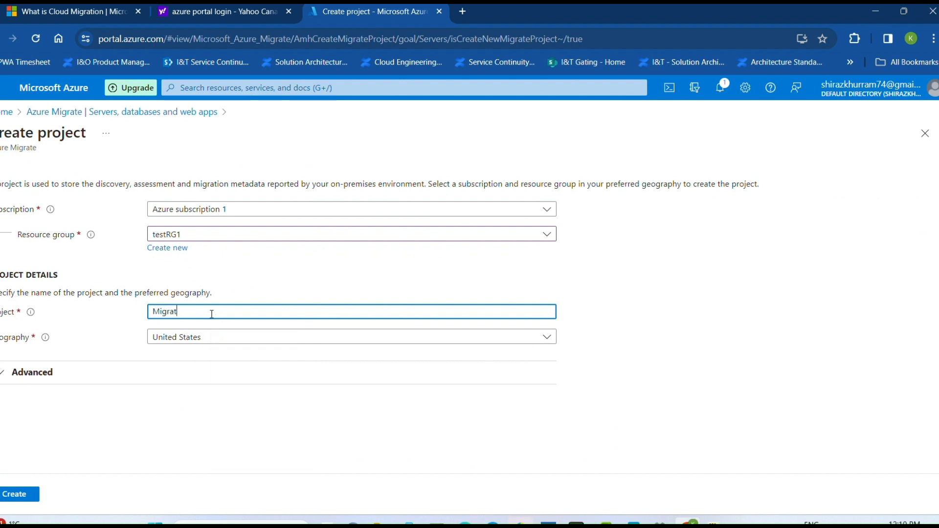
pyautogui.write('ion_project_J')
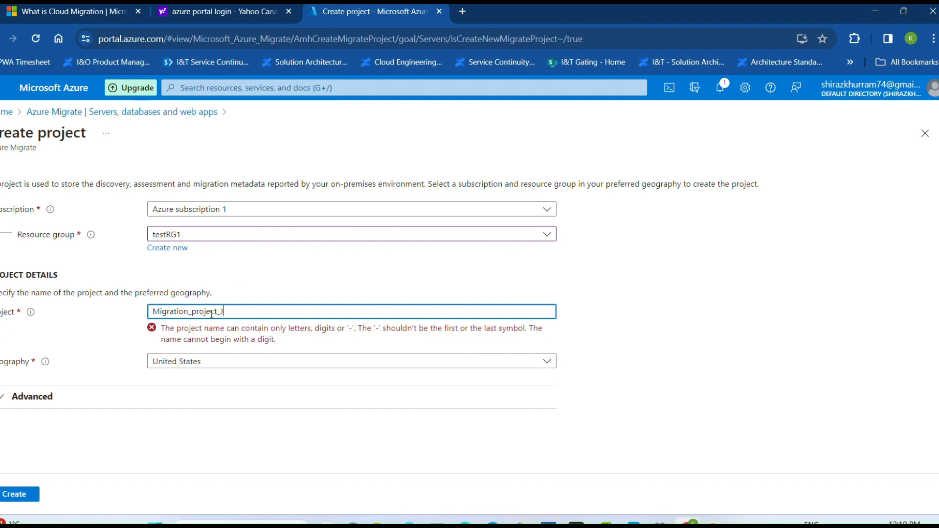
pyautogui.write('anuary_2-24')
pyautogui.press('BackSpace')
pyautogui.write('0')
pyautogui.press('BackSpace')
pyautogui.press('Left')
pyautogui.press('Left')
pyautogui.press('Left')
pyautogui.press('Left')
pyautogui.press('Left')
pyautogui.press('Left')
pyautogui.press('Left')
pyautogui.press('BackSpace')
pyautogui.press('Left')
pyautogui.press('Left')
pyautogui.press('Left')
pyautogui.press('Left')
pyautogui.press('Left')
pyautogui.press('Left')
pyautogui.press('Left')
pyautogui.press('BackSpace')
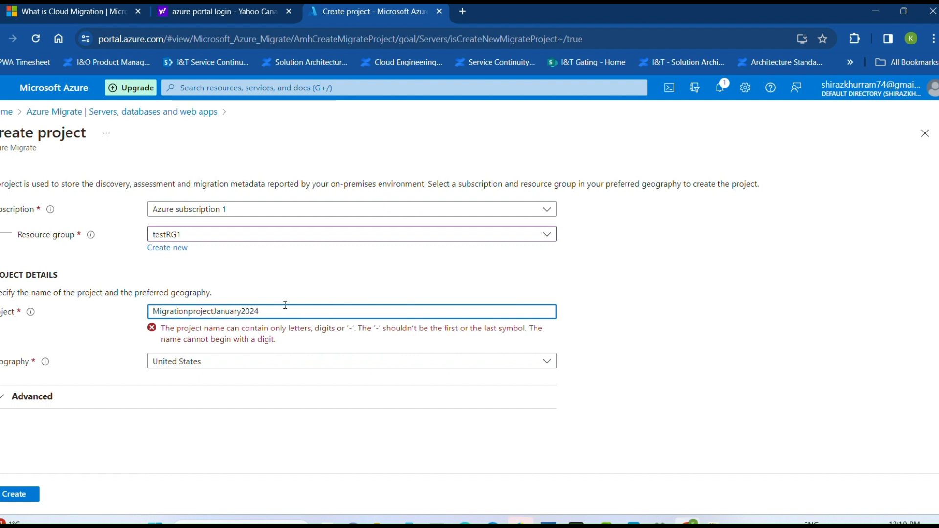
# Set the project's geography to Canada and create the project.
pyautogui.click(231, 346)
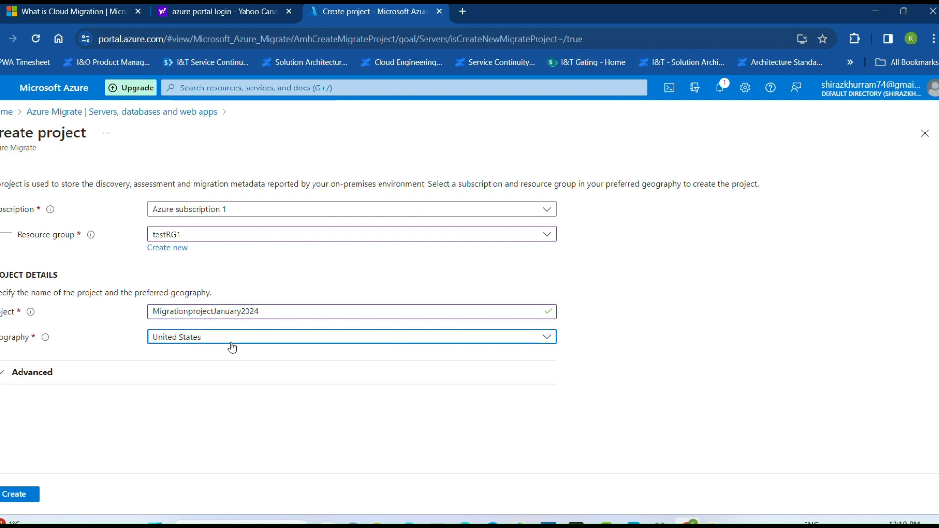
pyautogui.scroll(5, 241, 284)
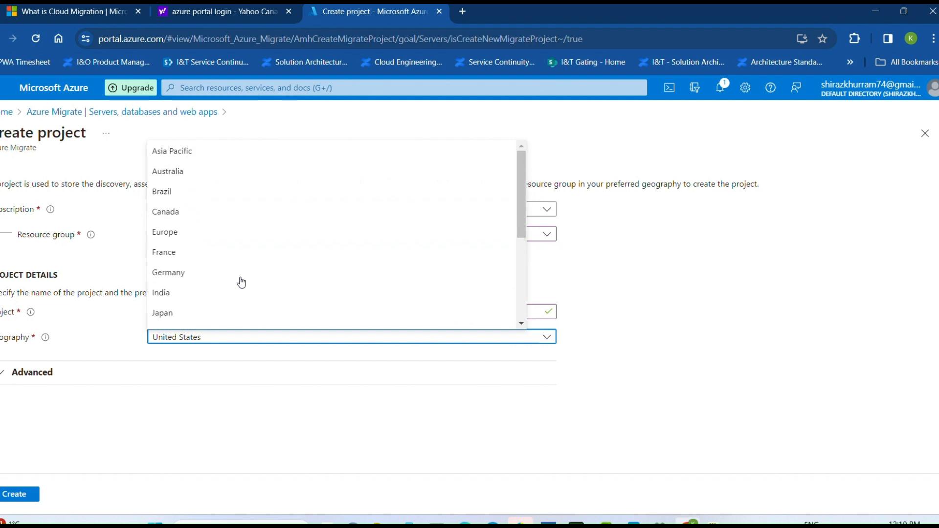
pyautogui.click(213, 209)
pyautogui.click(19, 496)
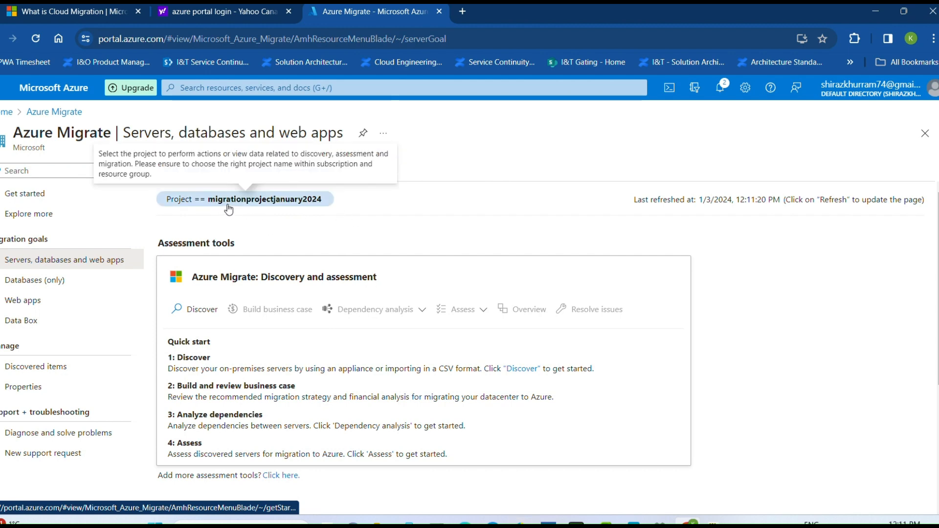
# Review the quick start steps of the assessment and migration tools for the migrationprojectjanuary2024 project.
pyautogui.scroll(-3, 288, 363)
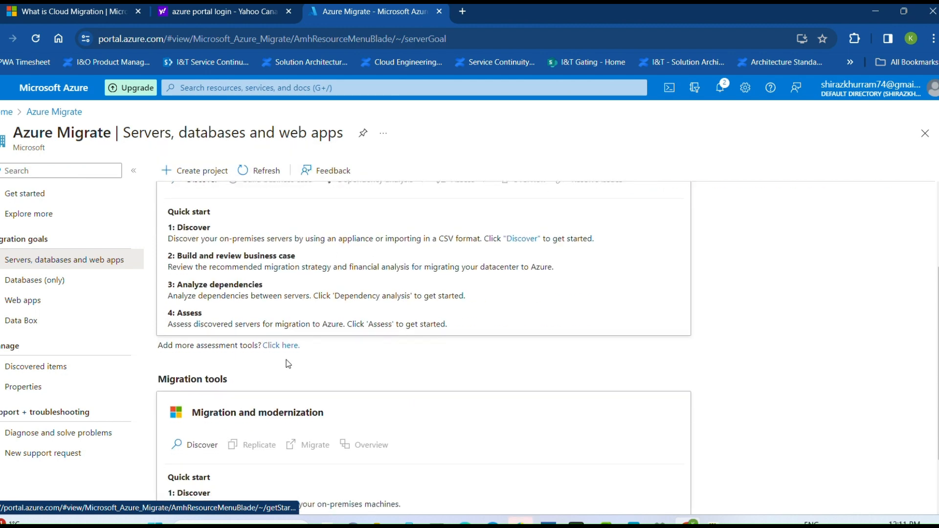
pyautogui.scroll(1, 288, 364)
pyautogui.scroll(-2, 292, 318)
pyautogui.scroll(2, 303, 293)
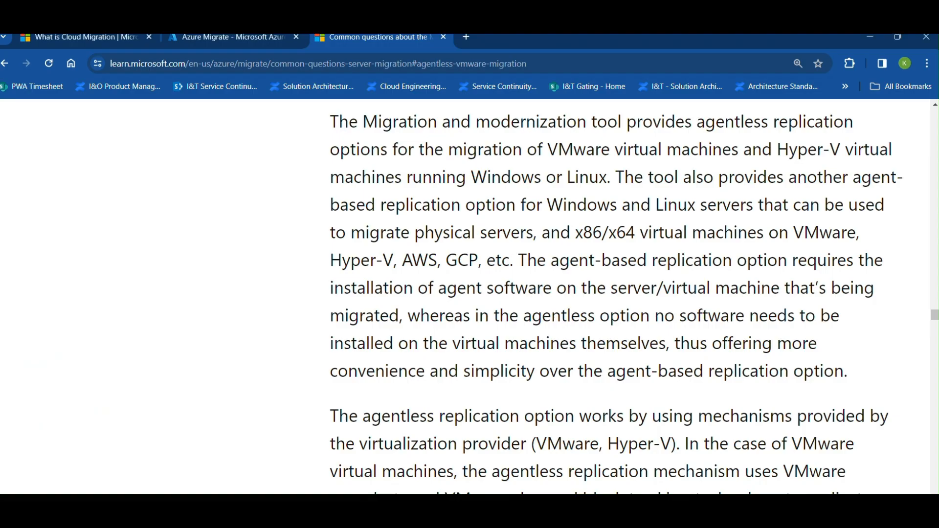
# Read the Azure Migrate common questions on migrating Windows Server 2008, 2008 R2 and 2003 to Azure.
pyautogui.scroll(10, 587, 390)
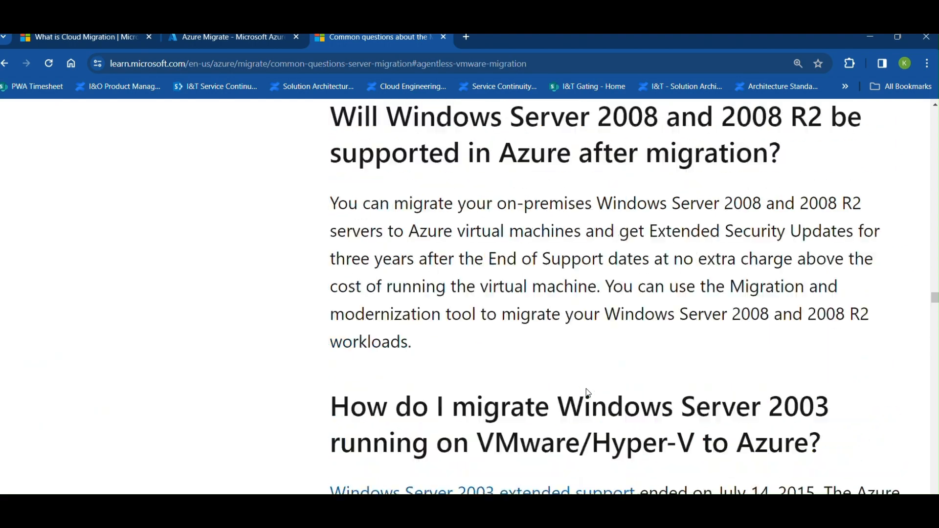
pyautogui.scroll(10, 588, 392)
pyautogui.scroll(-8, 588, 389)
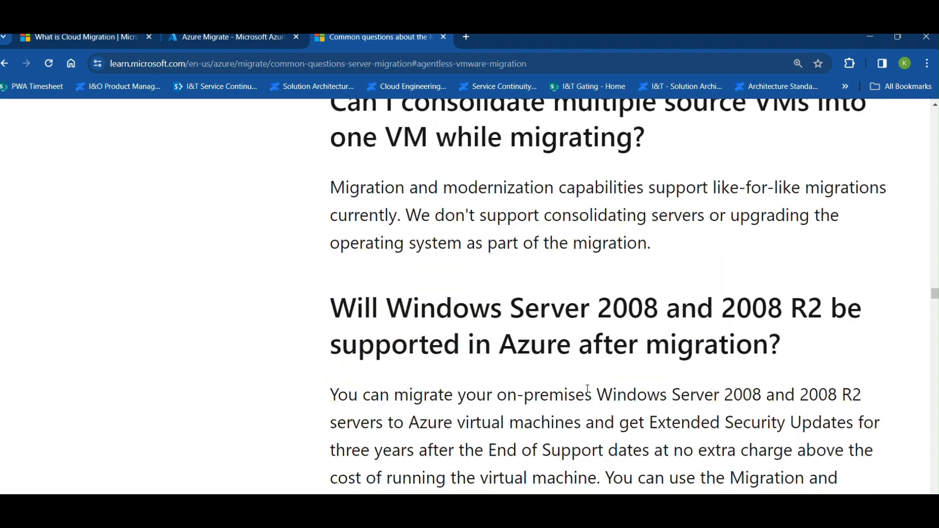
pyautogui.scroll(-6, 588, 390)
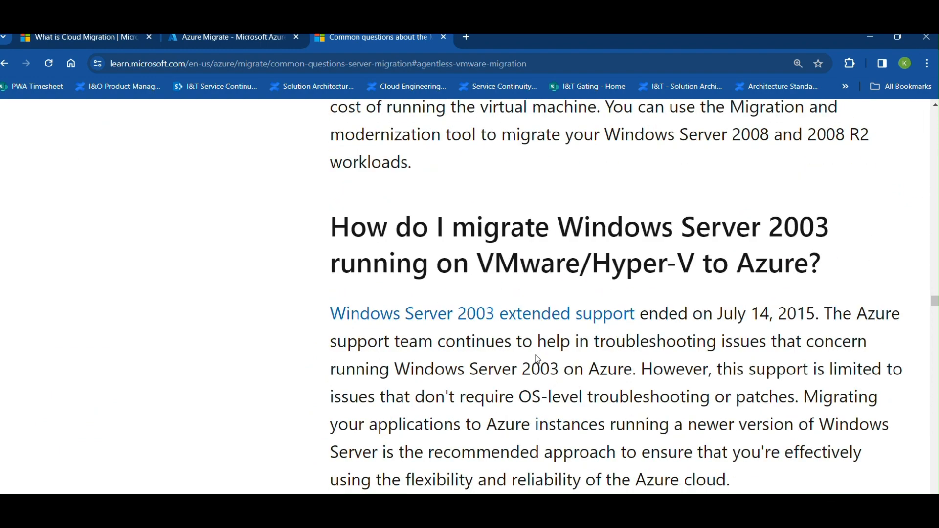
pyautogui.scroll(4, 550, 392)
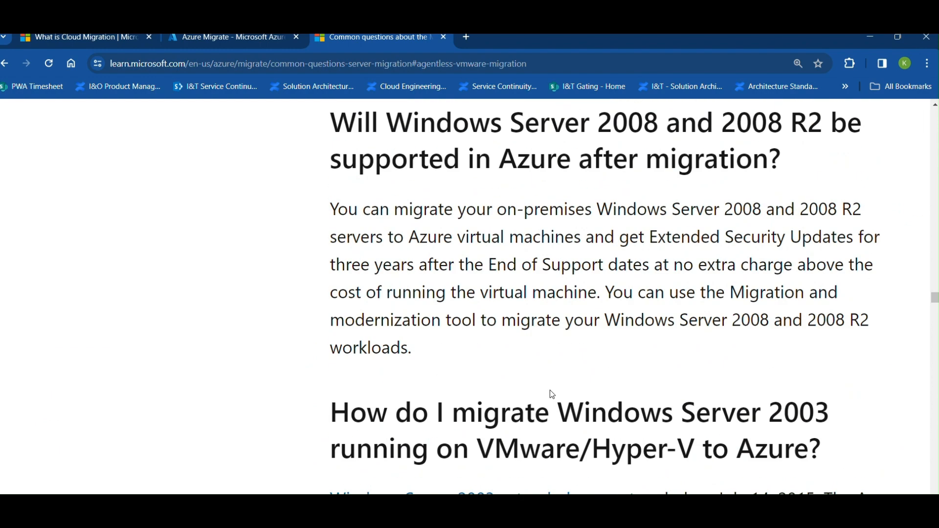
# Read the common questions on Windows Server 2008 and 2003 support in Azure and on how agentless VMware migration works.
pyautogui.scroll(2, 550, 389)
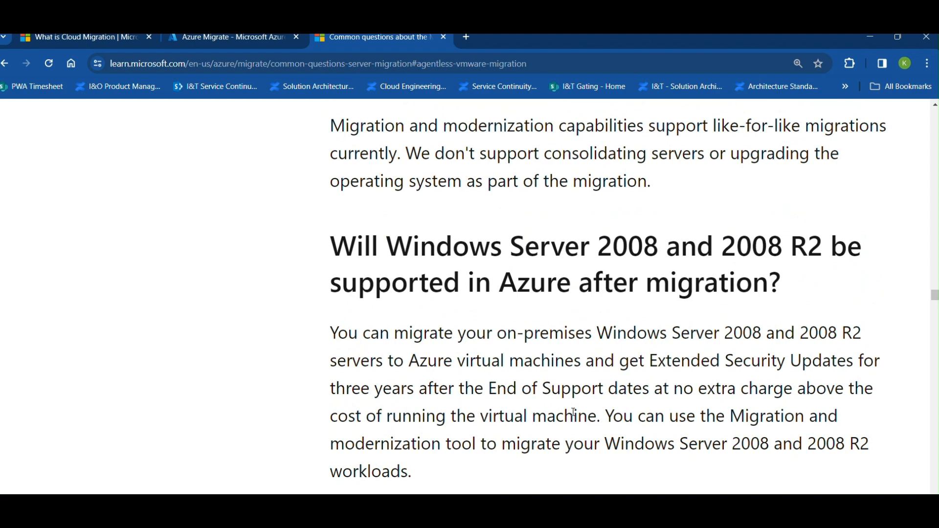
pyautogui.scroll(-4, 573, 413)
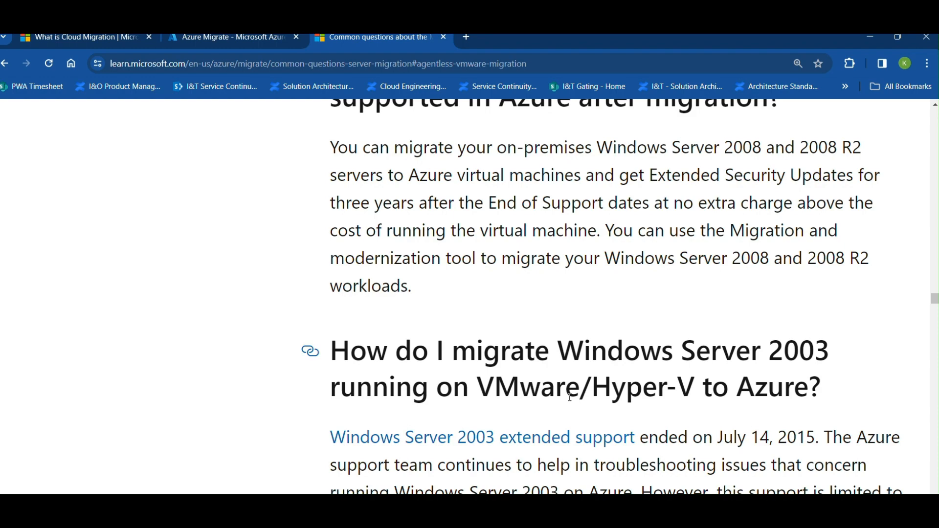
pyautogui.scroll(-15, 570, 397)
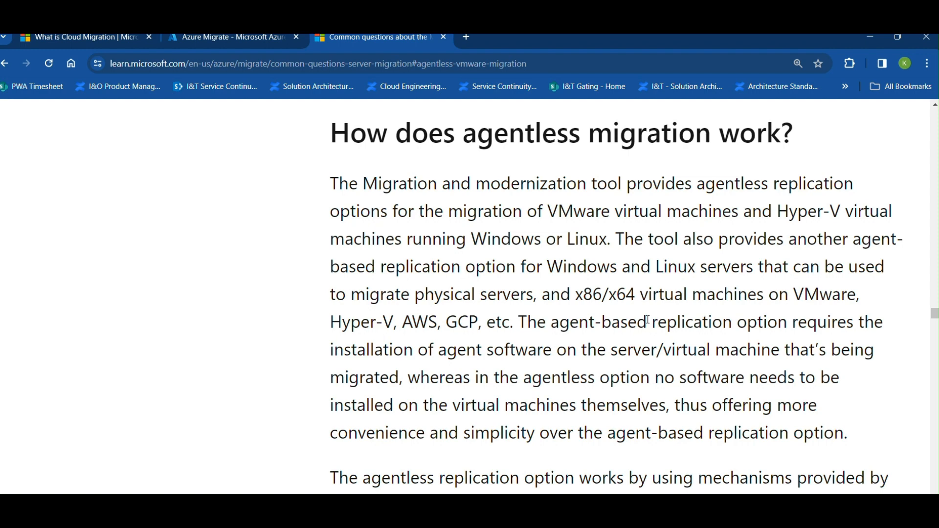
pyautogui.scroll(1, 648, 320)
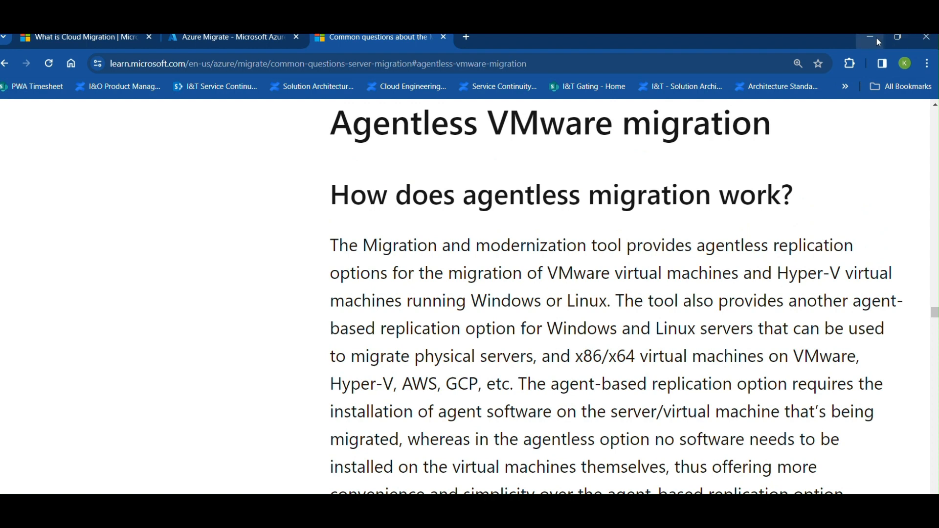
# Switch to the Azure_migration_assessment remote session in mRemoteNG and search the web in Chrome for azure portal login.
pyautogui.click(876, 39)
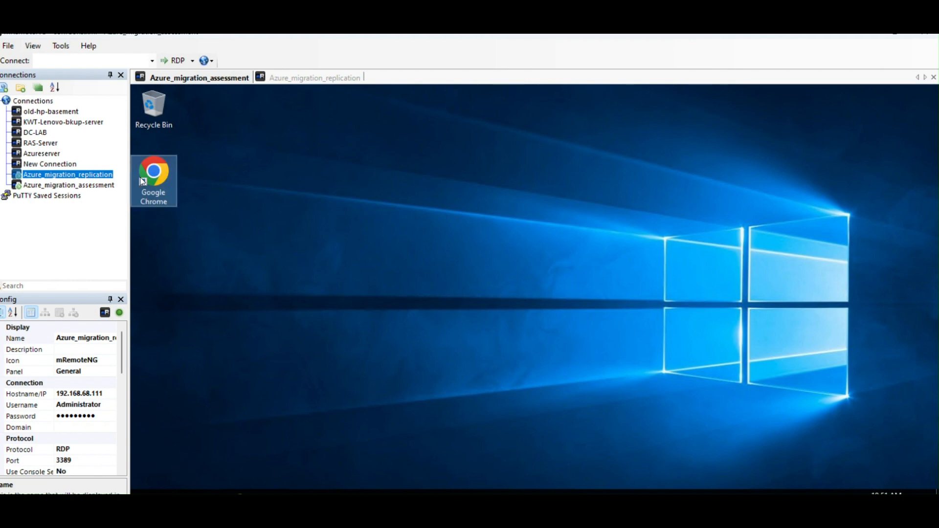
pyautogui.click(108, 186)
pyautogui.doubleClick(158, 195)
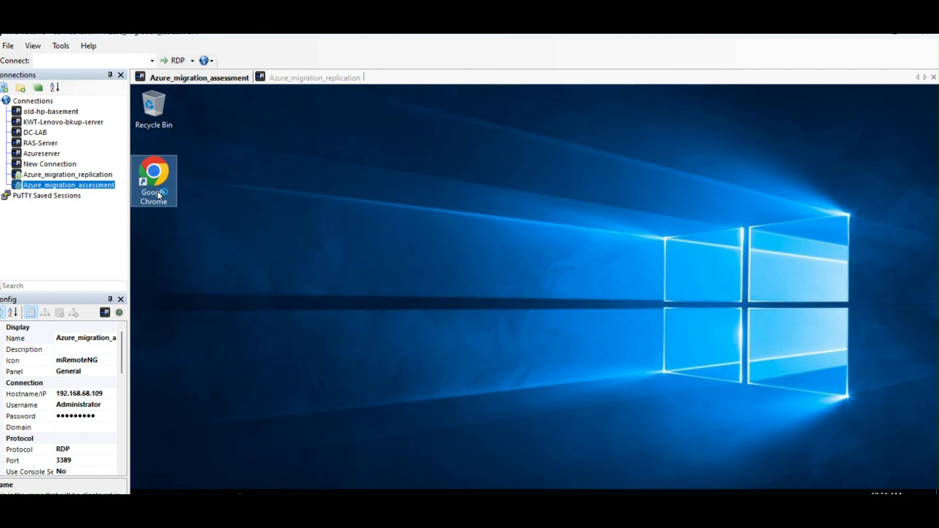
pyautogui.click(336, 123)
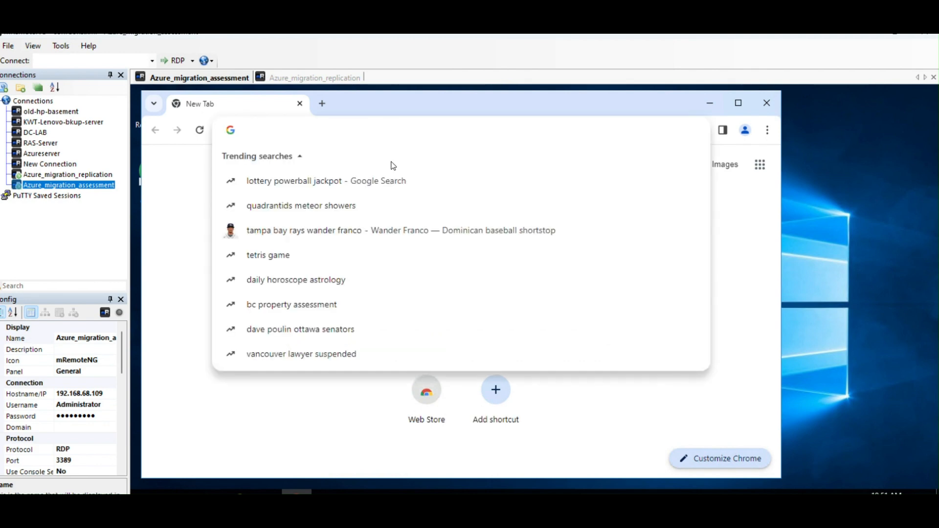
pyautogui.write('azure portal logi')
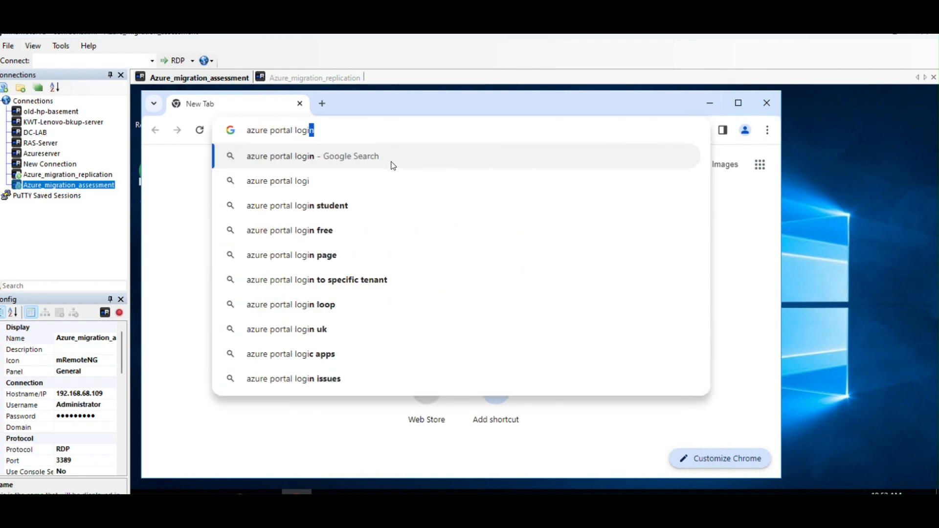
pyautogui.click(393, 166)
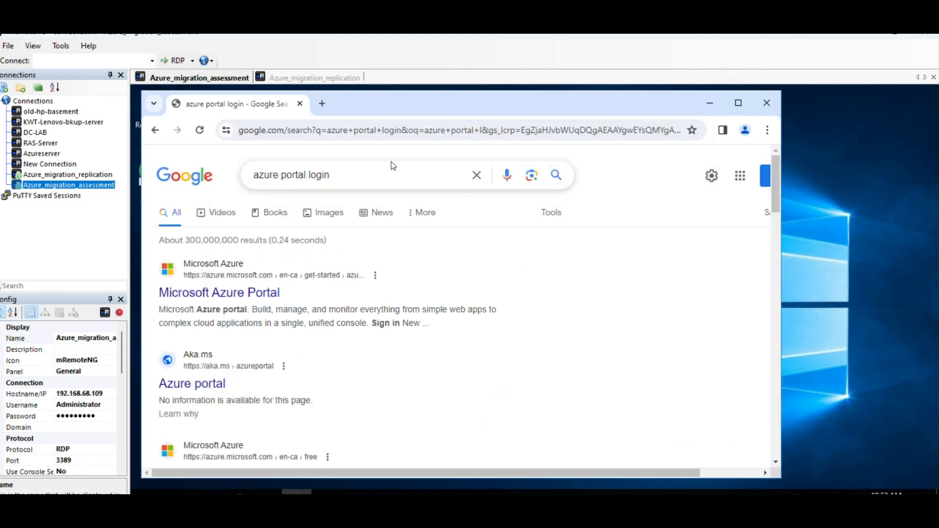
# Open the Microsoft Azure Portal search result, accept the cookies and go to the sign-in page.
pyautogui.click(220, 294)
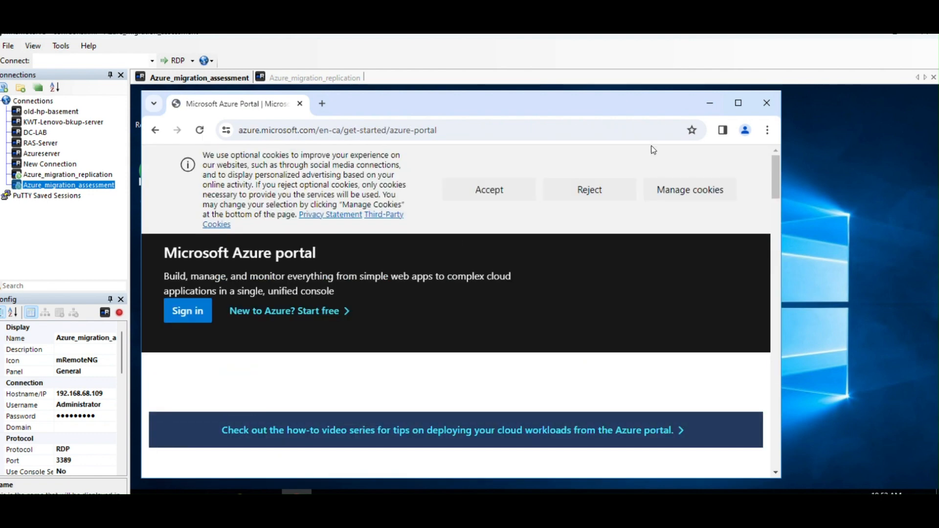
pyautogui.click(499, 200)
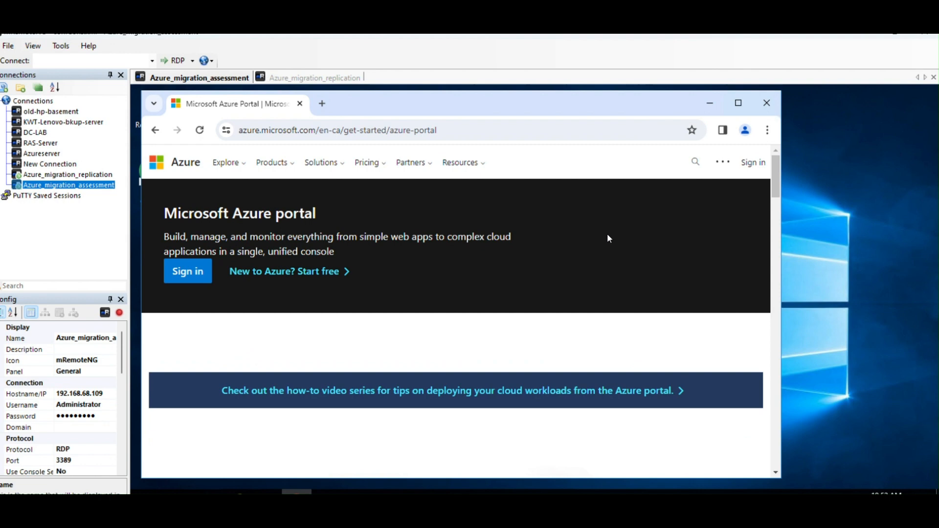
pyautogui.click(754, 162)
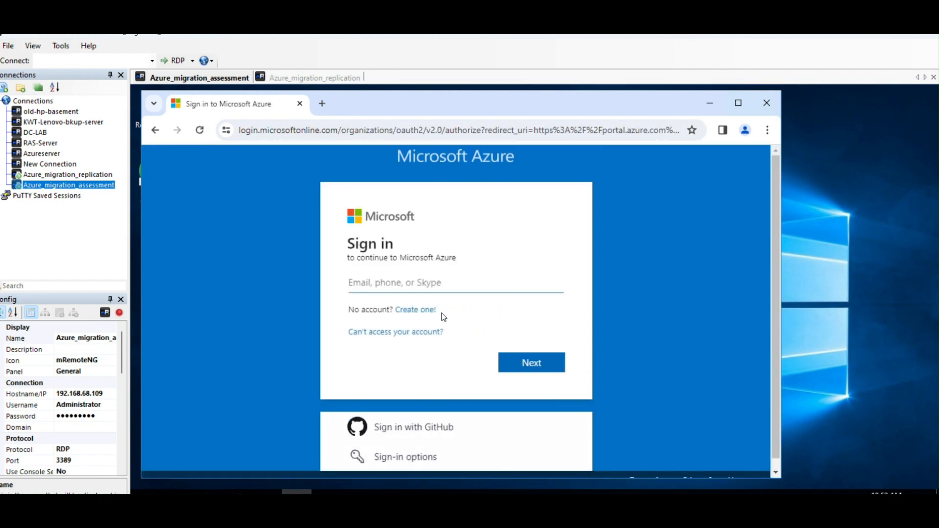
# Sign in to Microsoft Azure with the account's e-mail address.
pyautogui.click(419, 284)
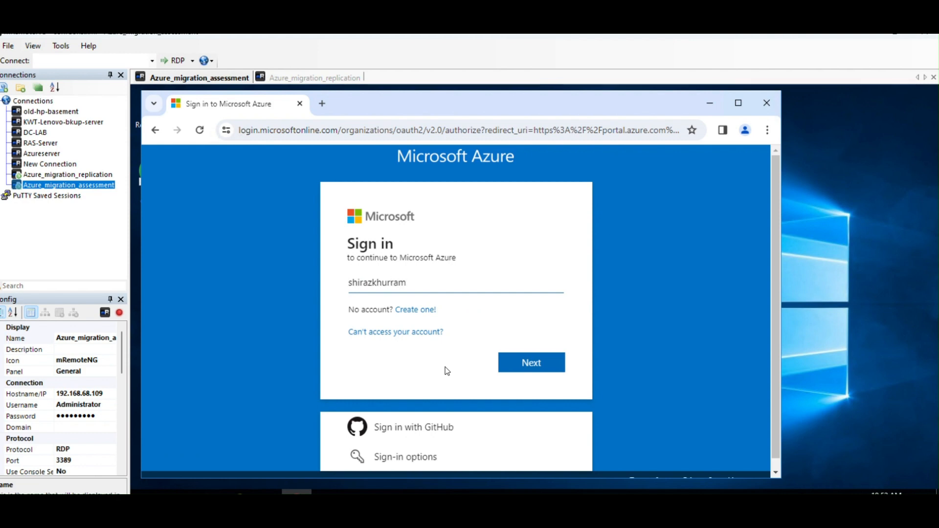
pyautogui.click(521, 368)
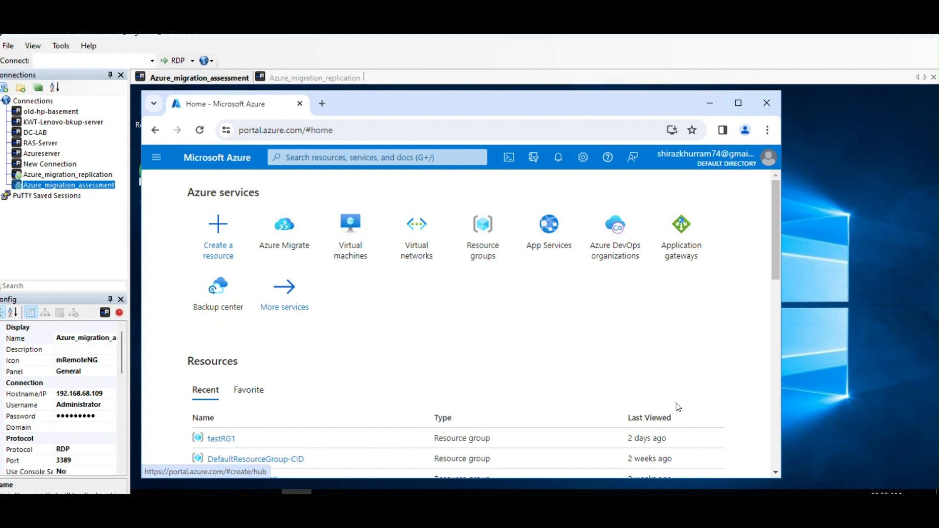
# Open the Servers, databases and web apps page of Azure Migrate.
pyautogui.click(289, 252)
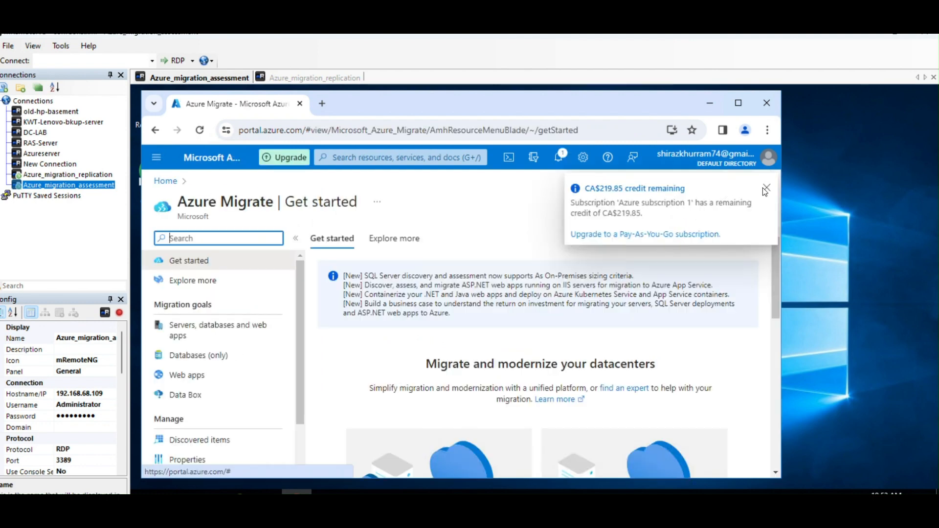
pyautogui.scroll(-2, 220, 342)
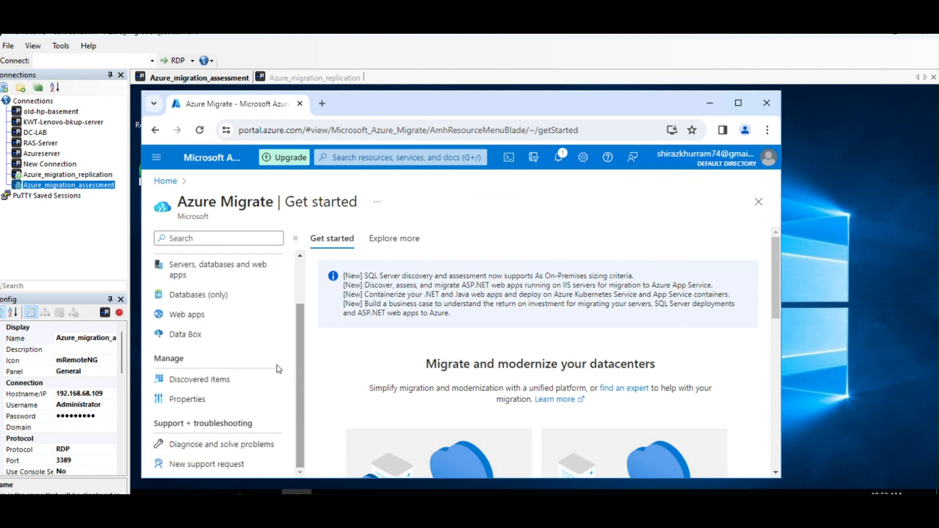
pyautogui.click(232, 270)
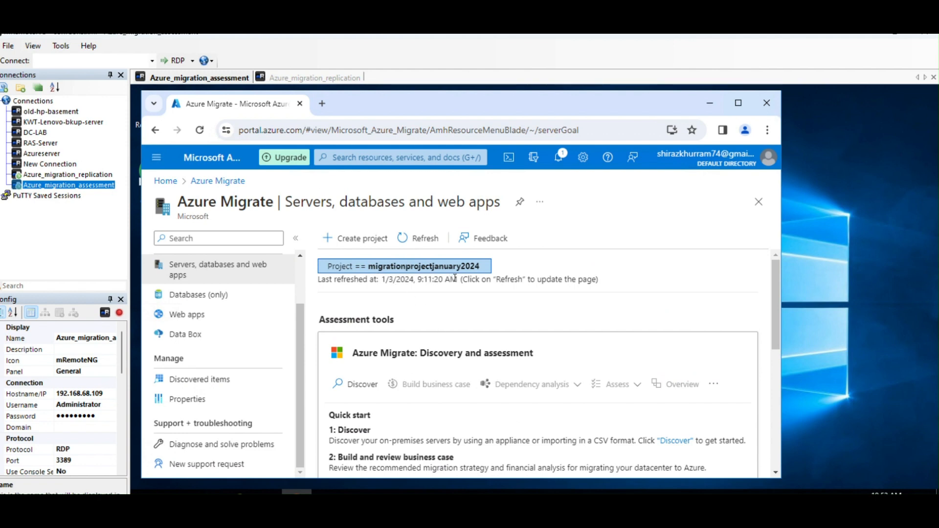
# Look over the assessment tools and migration tools available for the migrationprojectjanuary2024 project.
pyautogui.scroll(-5, 477, 380)
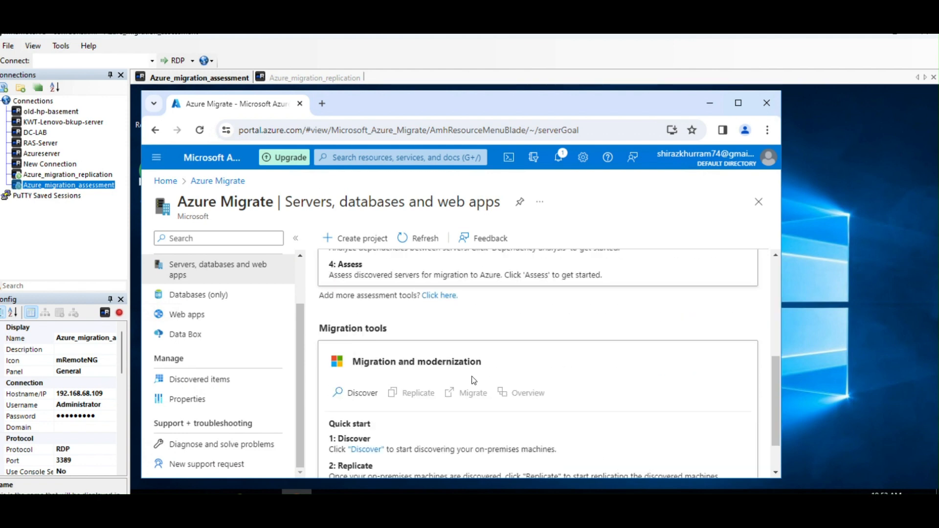
pyautogui.scroll(2, 474, 380)
pyautogui.scroll(3, 473, 380)
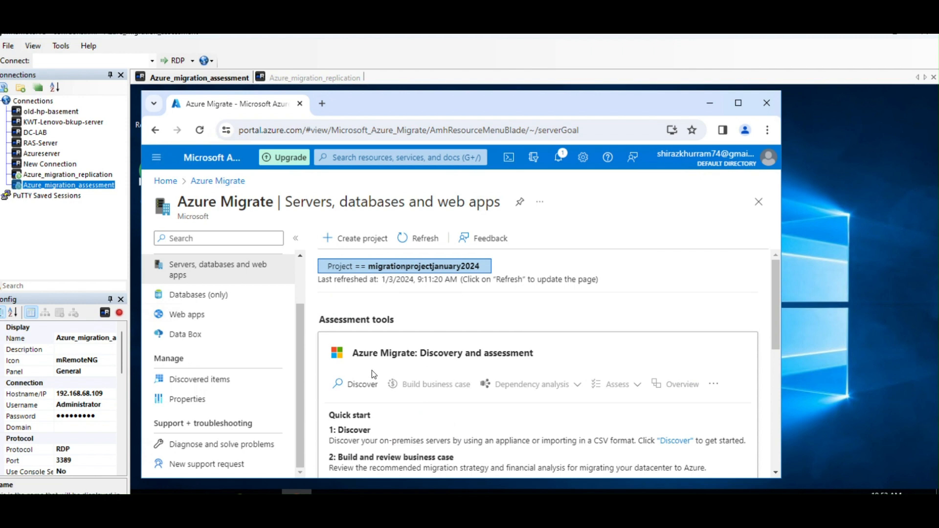
pyautogui.scroll(-5, 521, 373)
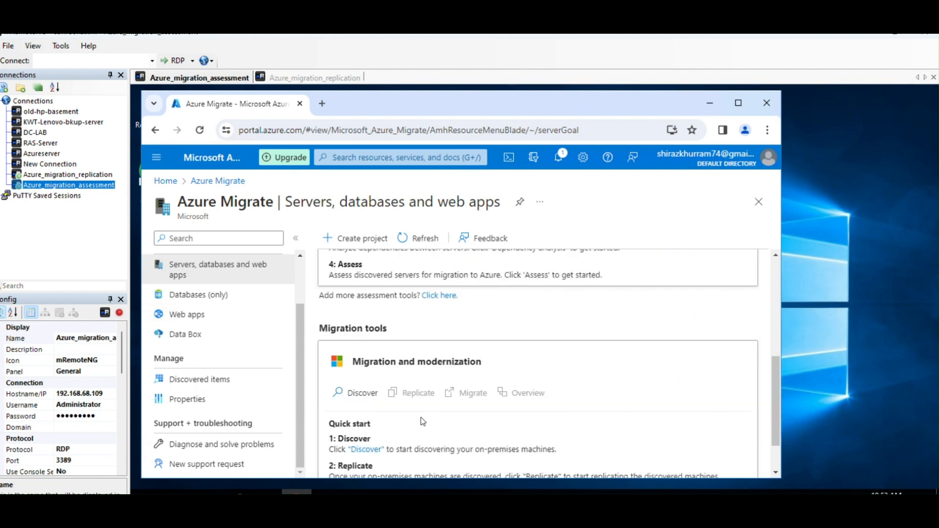
pyautogui.scroll(3, 474, 415)
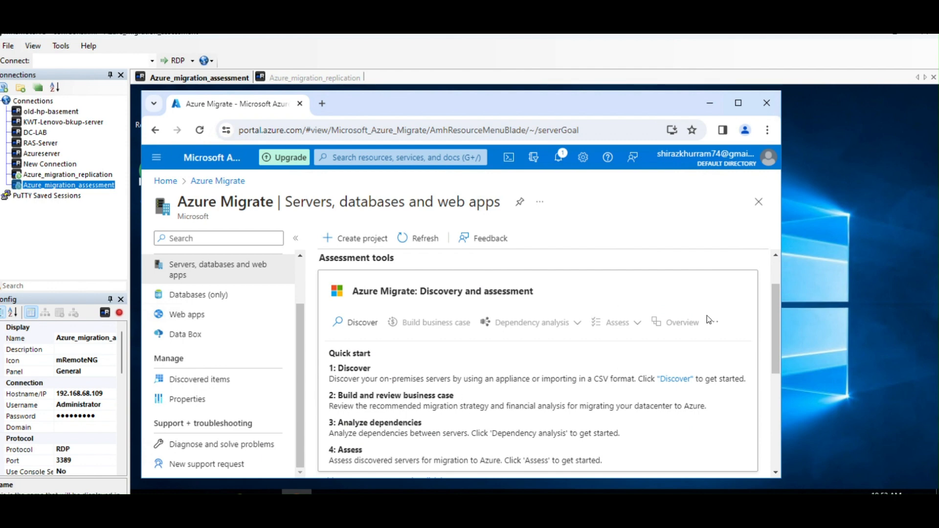
pyautogui.scroll(-1, 420, 317)
pyautogui.scroll(1, 422, 316)
# Start an appliance-based discovery from the assessment tool and set the virtualization type to Physical or other (AWS, GCP, Xen, etc.).
pyautogui.click(353, 321)
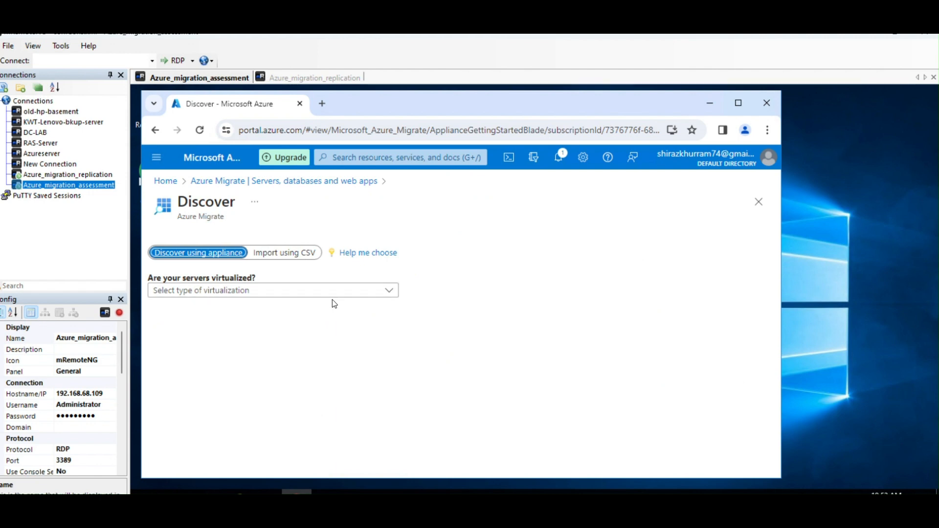
pyautogui.click(354, 294)
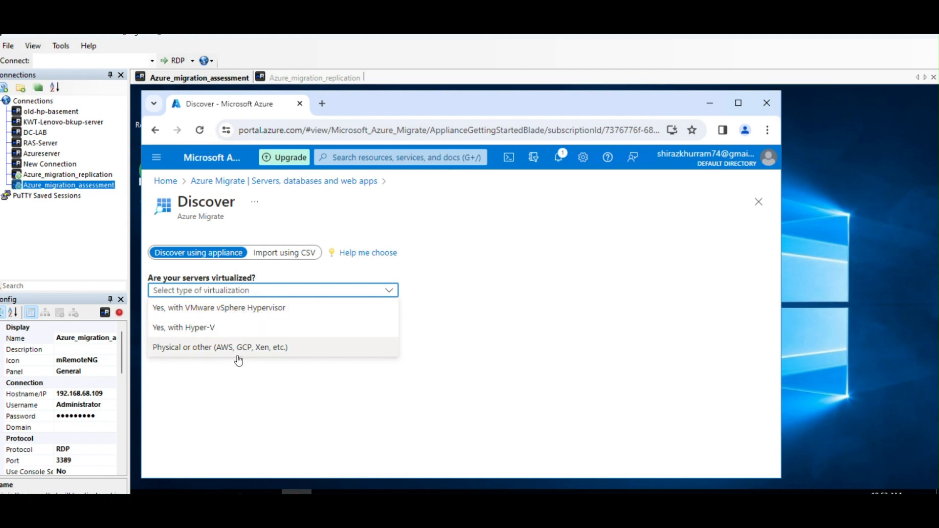
pyautogui.click(214, 346)
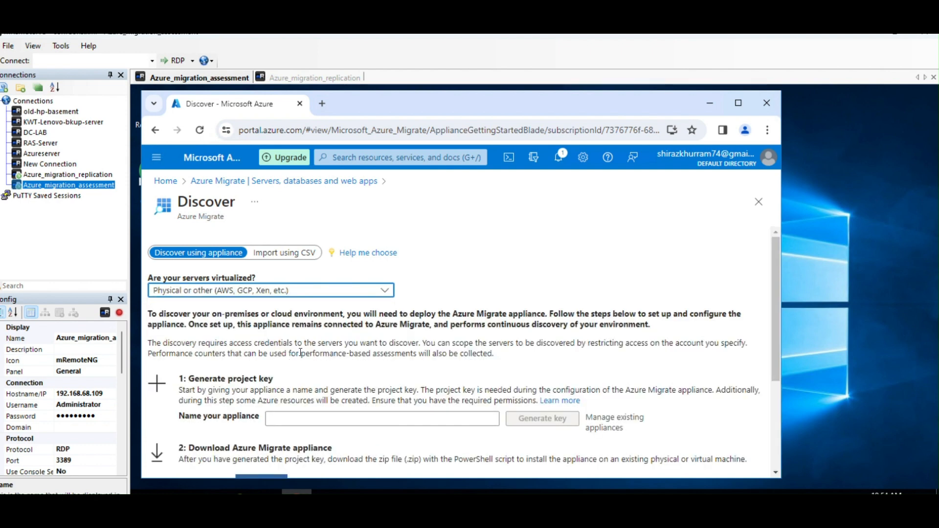
# Enter assessmentapplianceJan2024 as the appliance name for generating the project key.
pyautogui.scroll(-1, 299, 352)
pyautogui.click(281, 359)
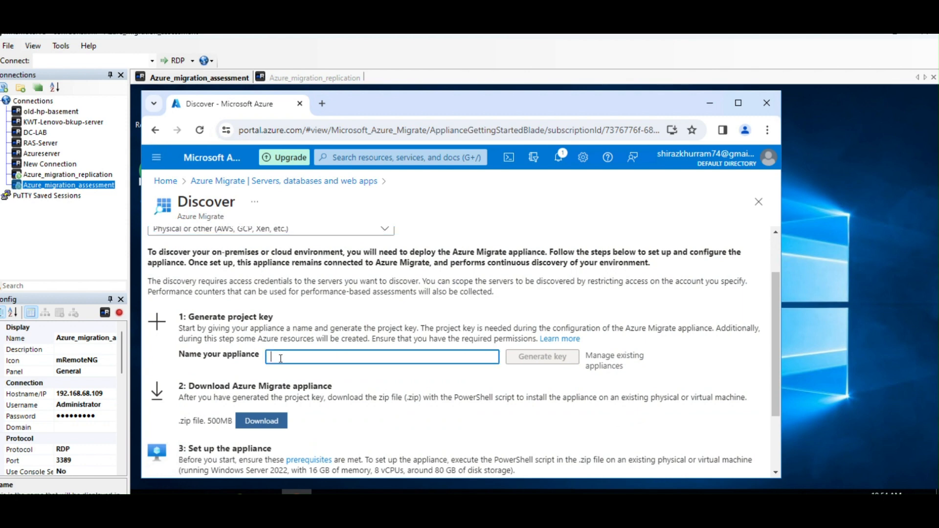
pyautogui.scroll(1, 282, 358)
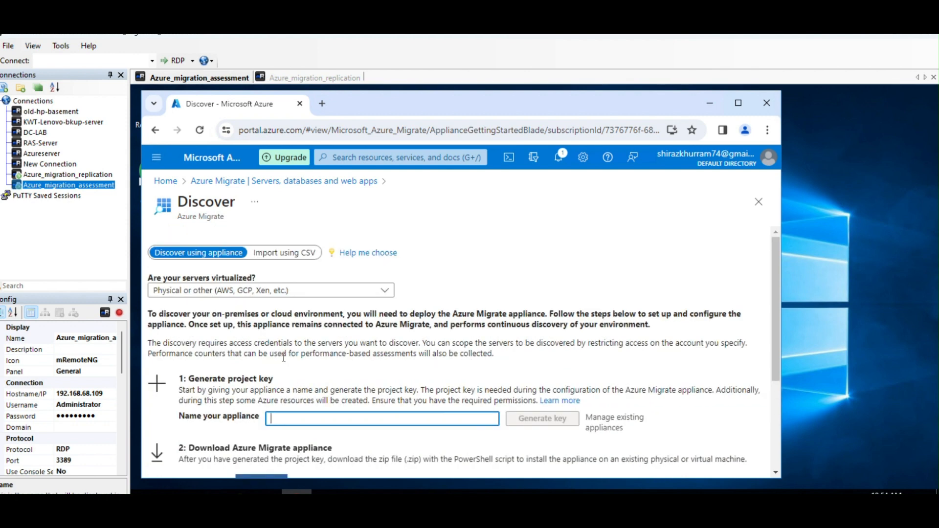
pyautogui.scroll(-1, 284, 358)
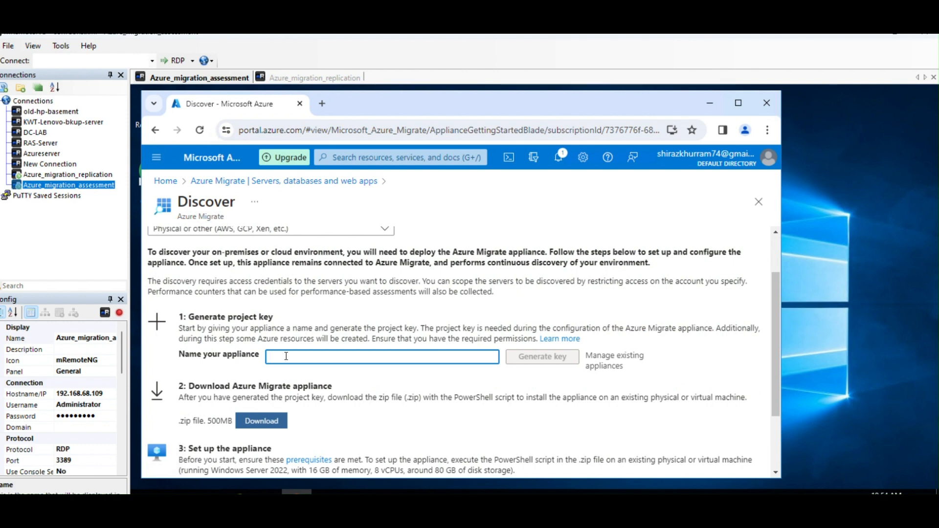
pyautogui.write('appl')
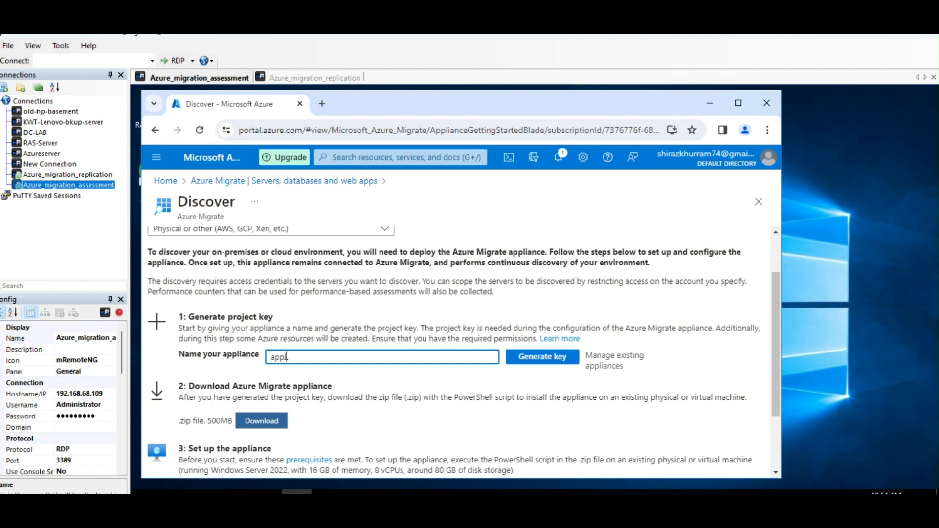
pyautogui.write('iance')
pyautogui.press('BackSpace')
pyautogui.press('BackSpace')
pyautogui.press('BackSpace')
pyautogui.press('BackSpace')
pyautogui.press('BackSpace')
pyautogui.press('BackSpace')
pyautogui.press('BackSpace')
pyautogui.press('BackSpace')
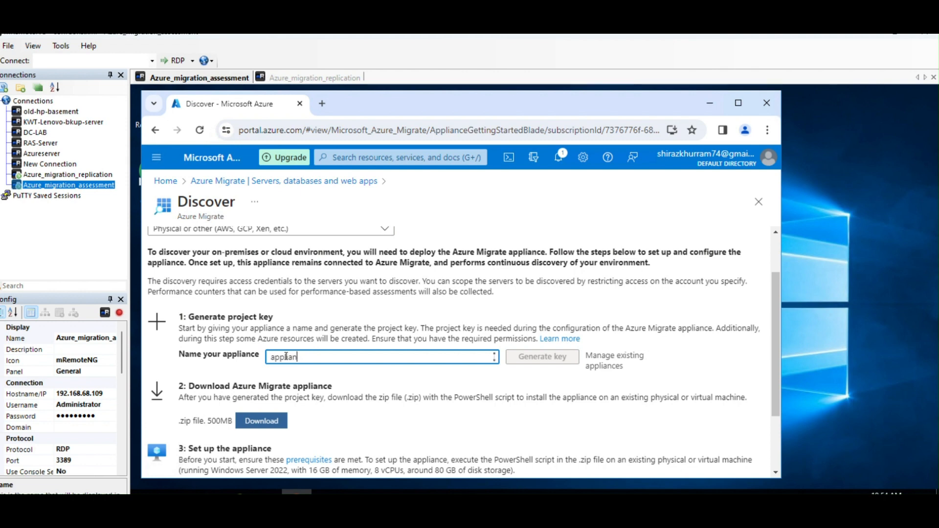
pyautogui.write('ss')
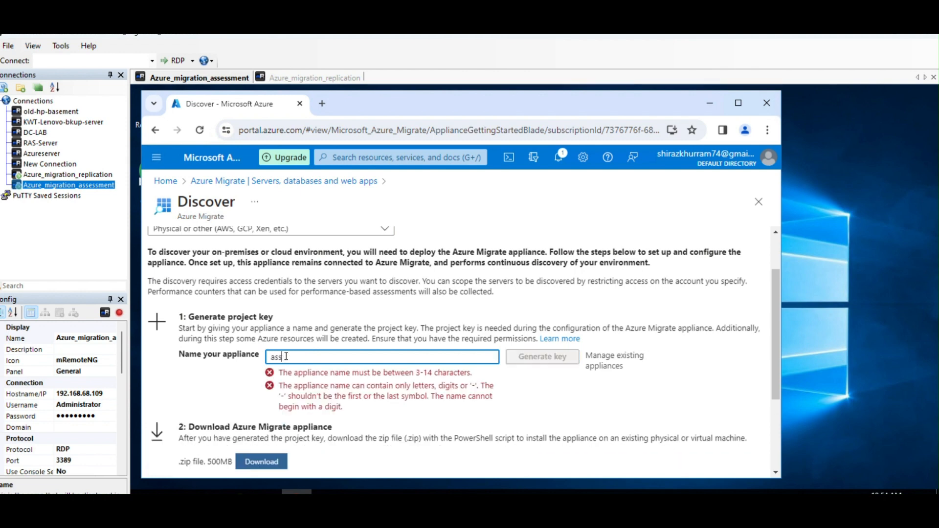
pyautogui.write('essment')
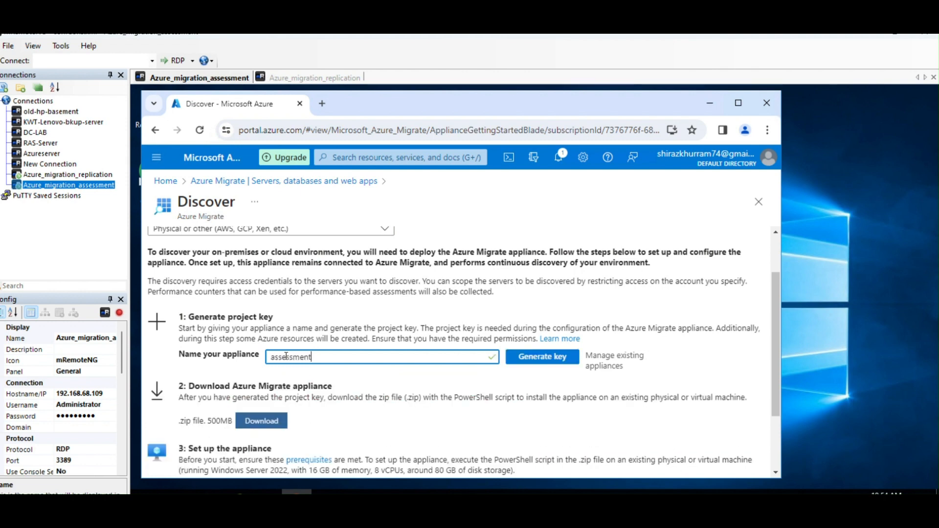
pyautogui.write('applianceJan2024')
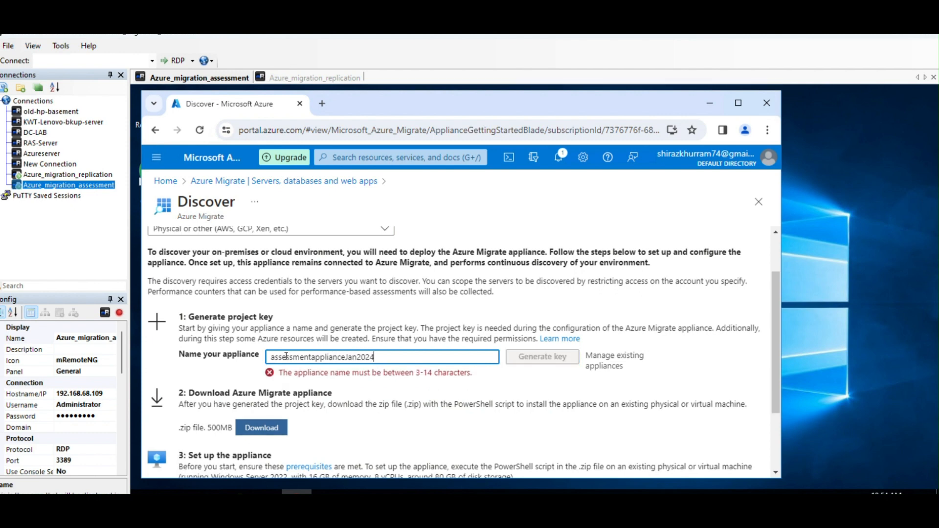
# Shorten the appliance name to assessmentappl.
pyautogui.press('BackSpace')
pyautogui.press('BackSpace')
pyautogui.press('BackSpace')
pyautogui.press('BackSpace')
pyautogui.press('BackSpace')
pyautogui.press('BackSpace')
pyautogui.press('BackSpace')
pyautogui.click(501, 384)
pyautogui.click(354, 355)
pyautogui.press('BackSpace')
pyautogui.press('BackSpace')
pyautogui.press('BackSpace')
pyautogui.press('BackSpace')
pyautogui.press('BackSpace')
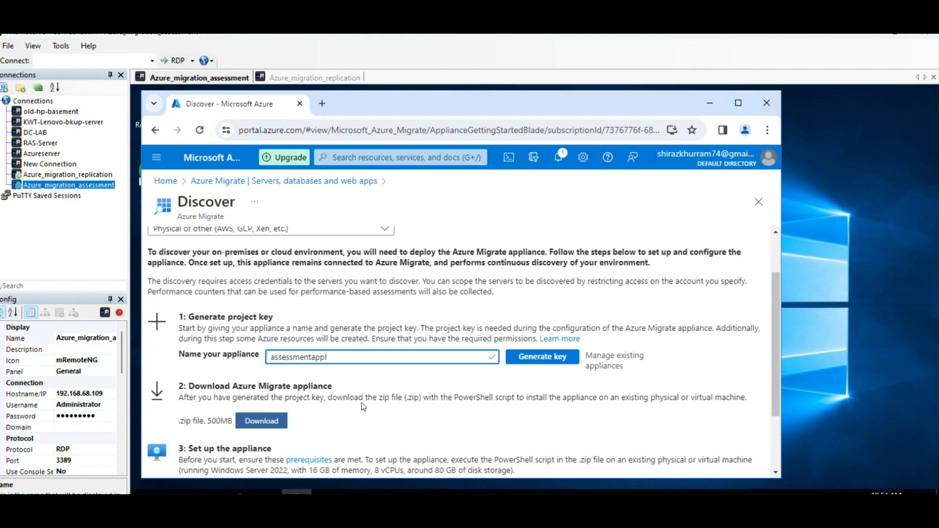
# Edit the appliance name down to assessapp.
pyautogui.press('Left')
pyautogui.press('Left')
pyautogui.press('Left')
pyautogui.press('Left')
pyautogui.press('Delete')
pyautogui.press('BackSpace')
pyautogui.press('BackSpace')
pyautogui.press('BackSpace')
pyautogui.write('ianc')
pyautogui.press('Left')
pyautogui.press('Left')
pyautogui.press('Left')
pyautogui.click(345, 356)
pyautogui.press('BackSpace')
pyautogui.press('BackSpace')
pyautogui.press('BackSpace')
pyautogui.press('BackSpace')
pyautogui.press('BackSpace')
# Generate the project key for the assessapp appliance and copy the key to the clipboard.
pyautogui.scroll(-1, 453, 412)
pyautogui.scroll(1, 547, 394)
pyautogui.click(556, 360)
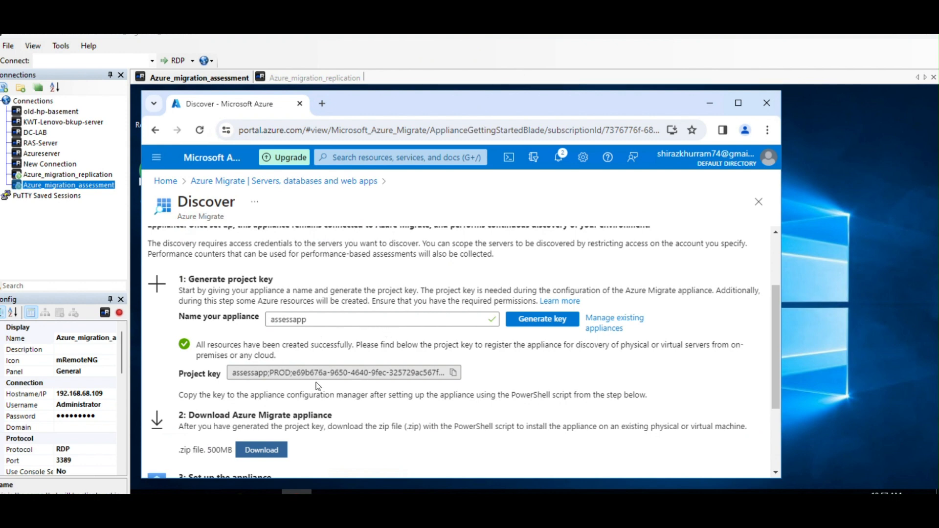
pyautogui.click(453, 374)
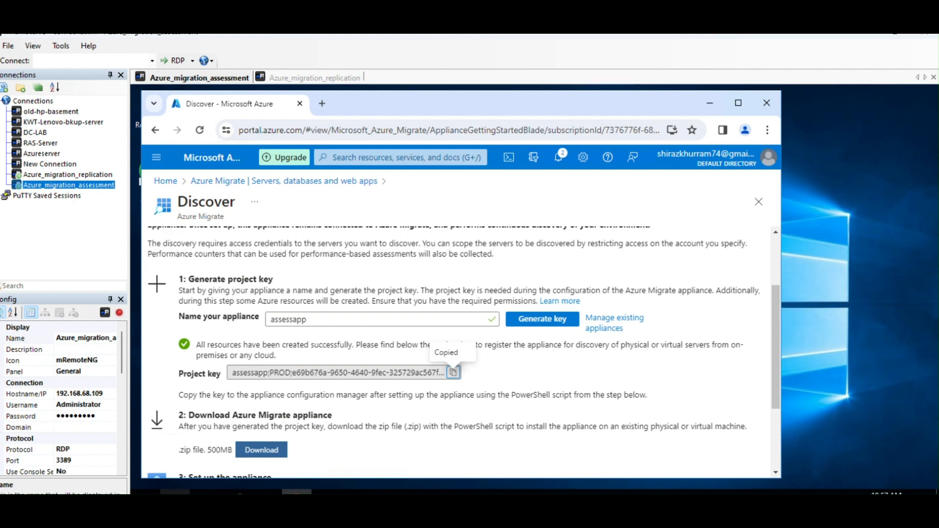
# Paste the copied project key into a new Notepad document and minimize it.
pyautogui.press('super')
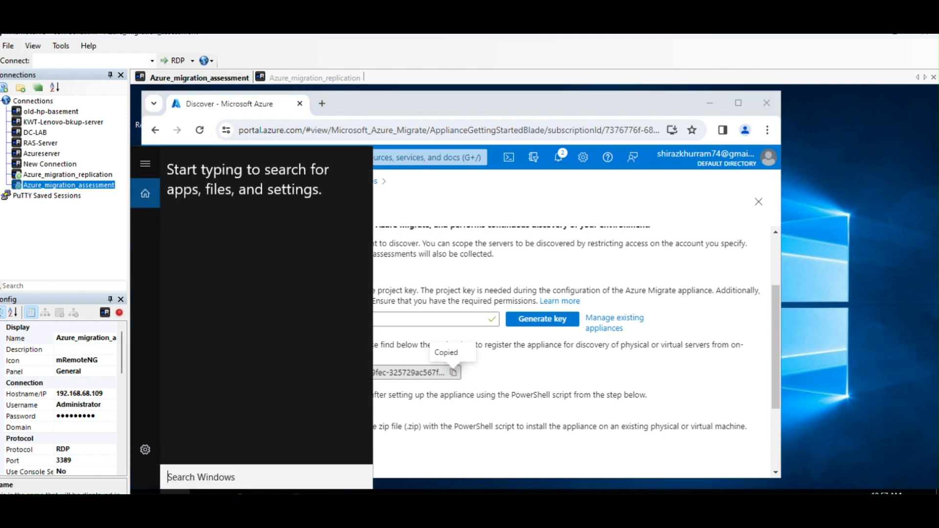
pyautogui.write('n')
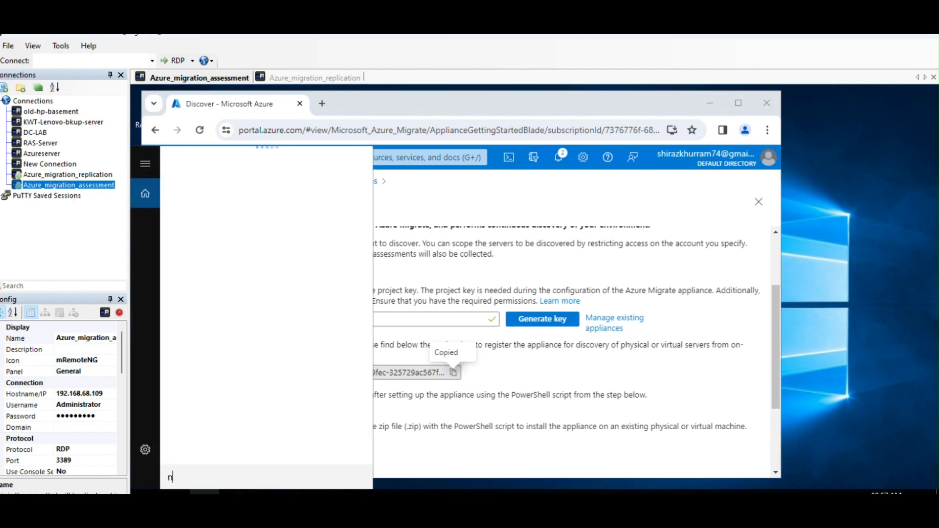
pyautogui.write('otepad')
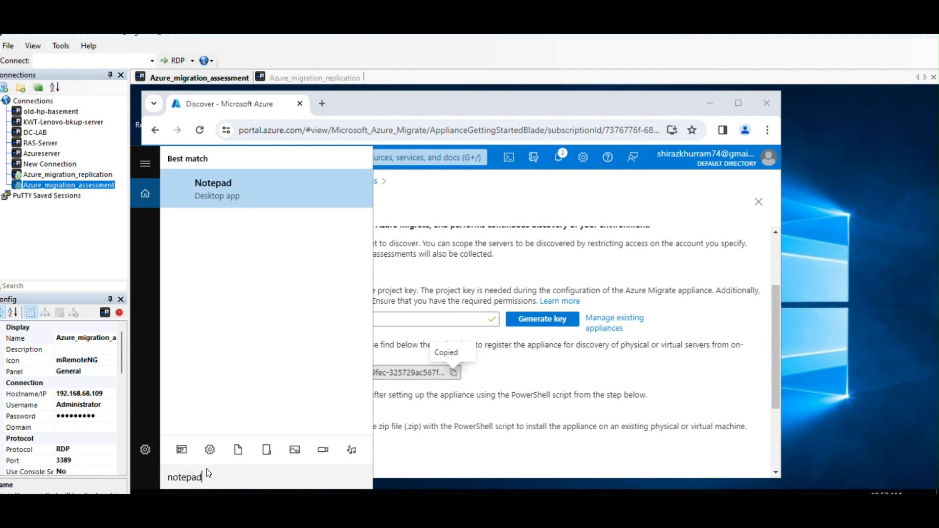
pyautogui.click(278, 184)
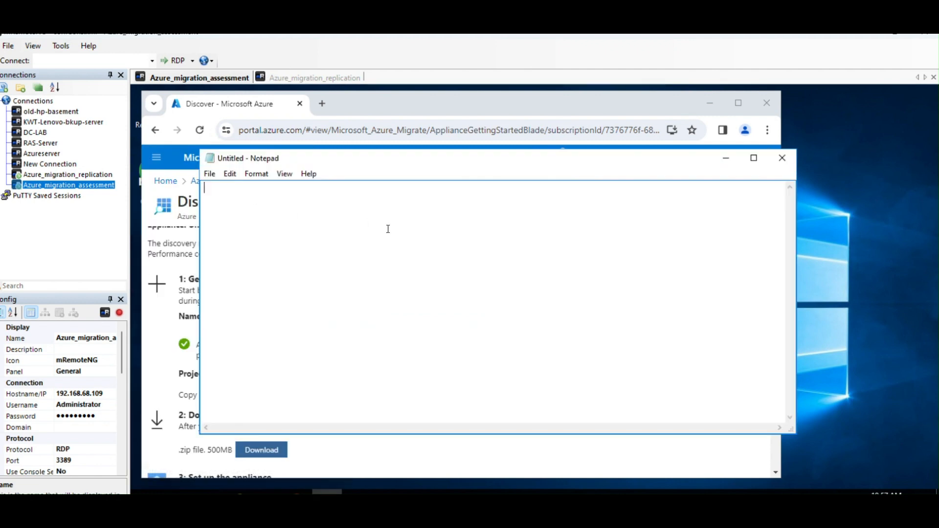
pyautogui.hotkey('ctrl', 'v')
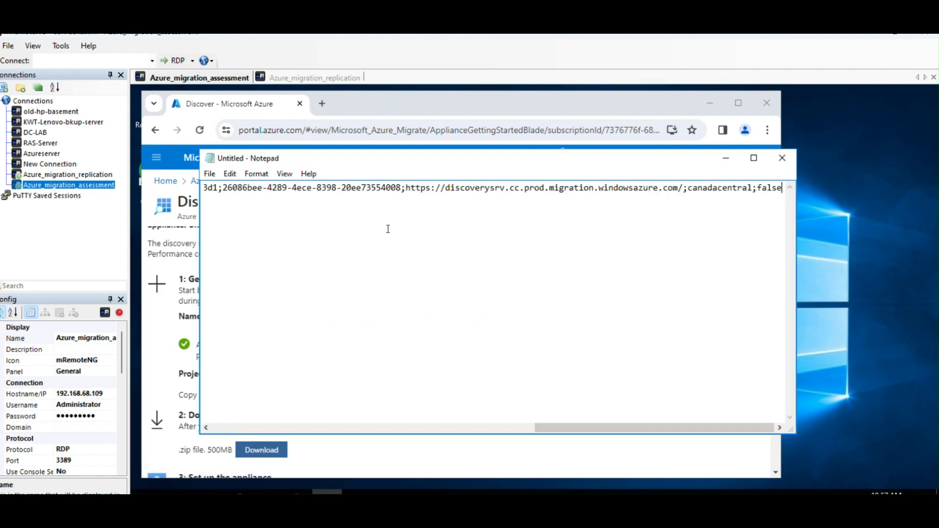
pyautogui.click(725, 158)
# Download the Azure Migrate appliance zip file and open the AzureMigrateInstaller archive in C:\appliance.
pyautogui.scroll(-2, 531, 367)
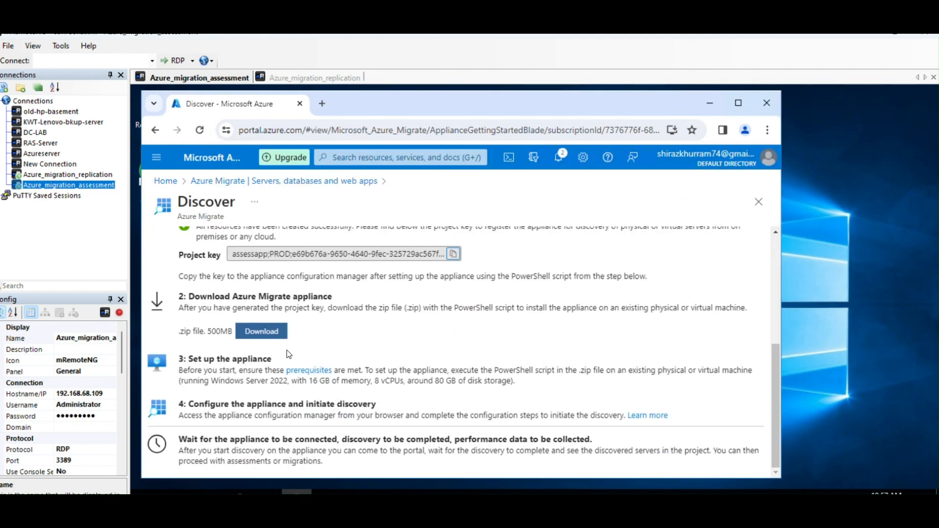
pyautogui.click(272, 336)
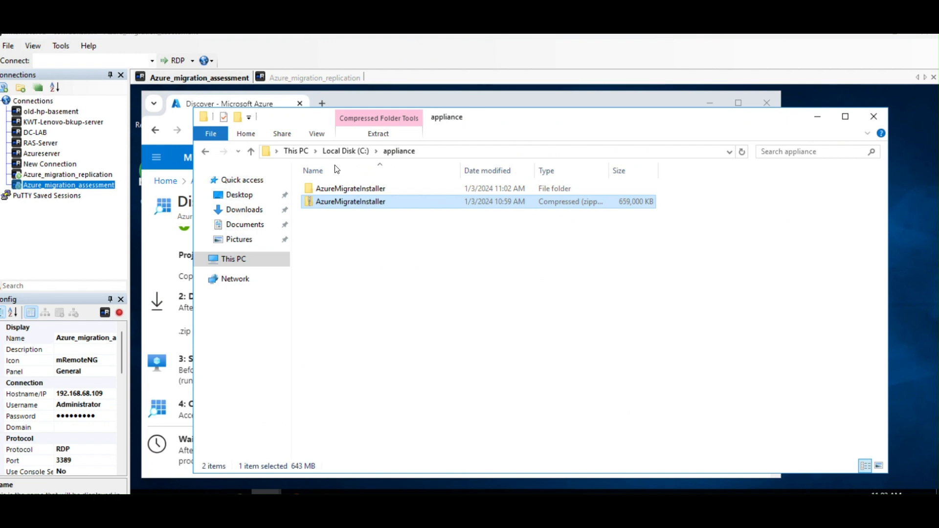
pyautogui.click(334, 152)
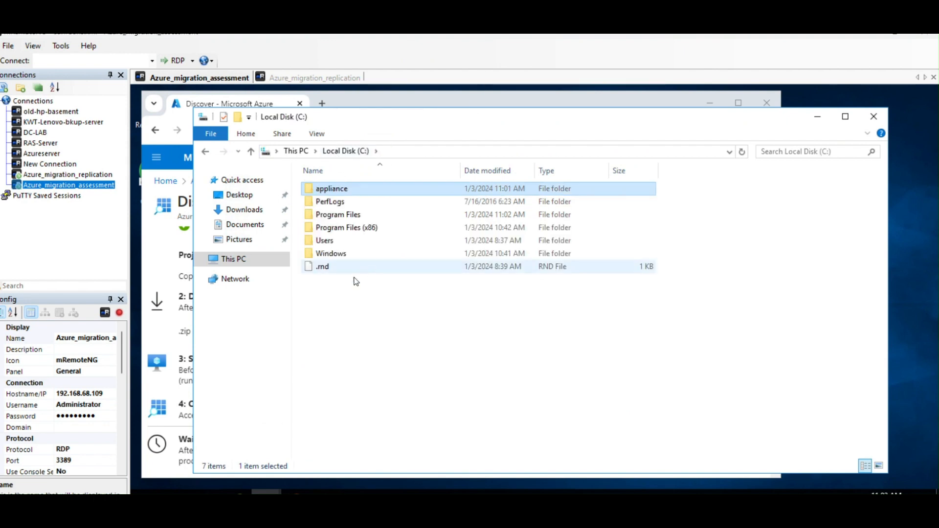
pyautogui.doubleClick(342, 189)
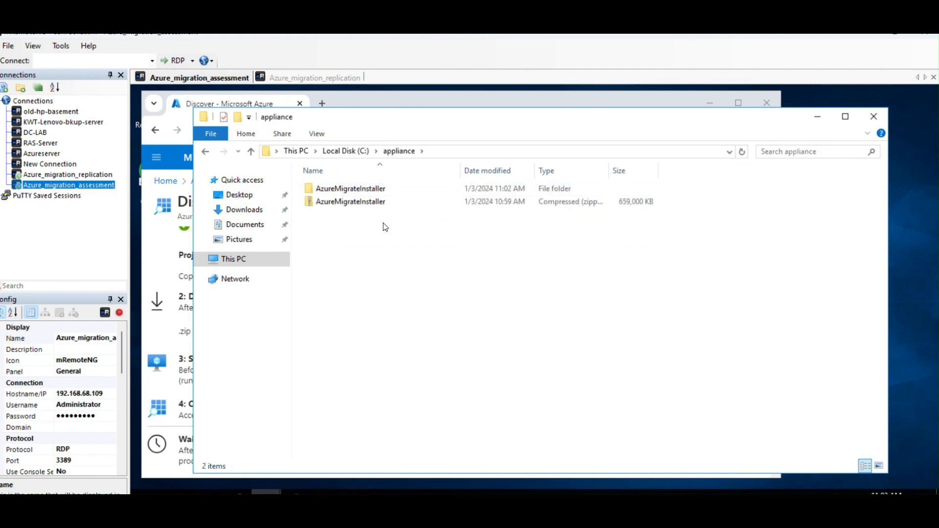
pyautogui.doubleClick(367, 203)
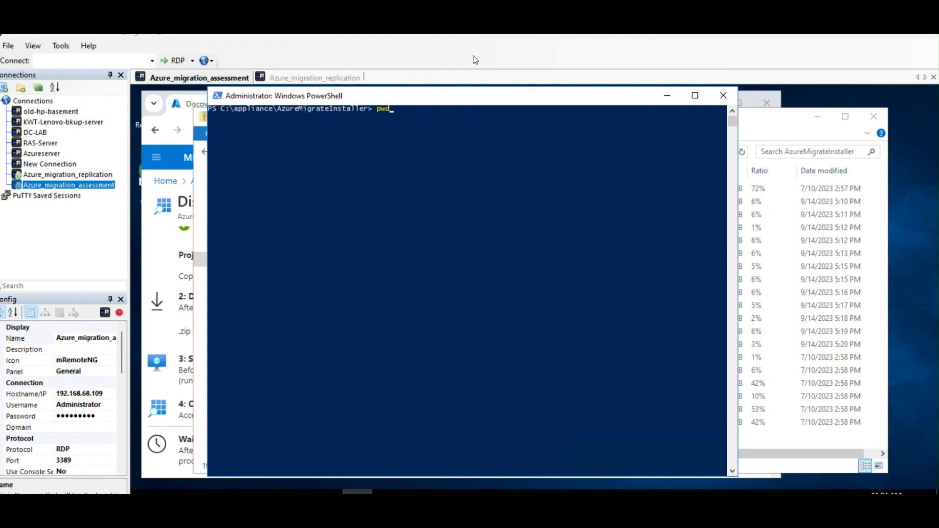
# Print the working directory in PowerShell and list the files in the AzureMigrateInstaller folder.
pyautogui.click(500, 191)
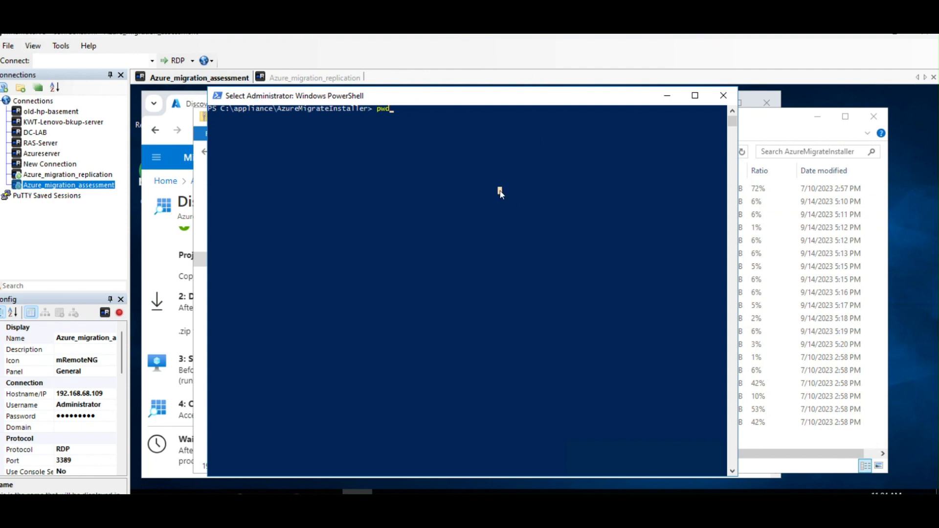
pyautogui.press('Return')
pyautogui.press('Return')
pyautogui.press('Return')
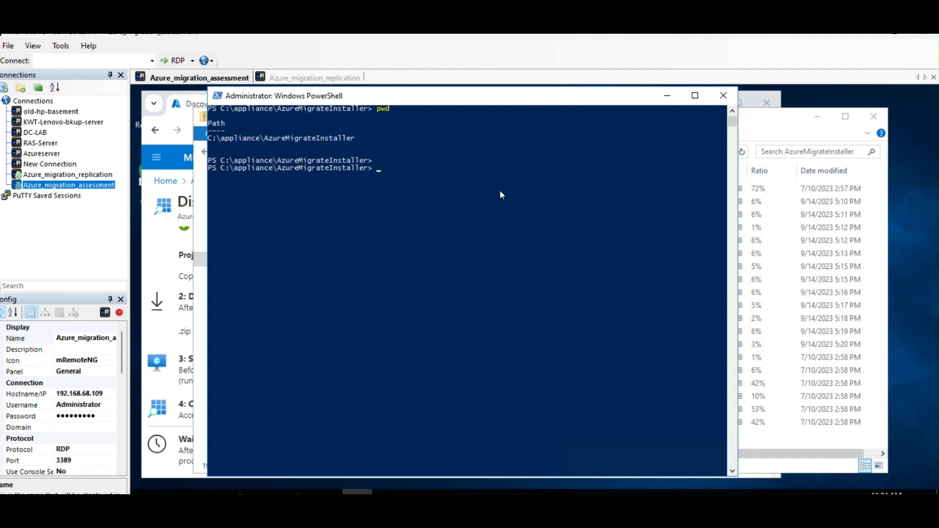
pyautogui.press('Return')
pyautogui.write('dir')
pyautogui.press('Return')
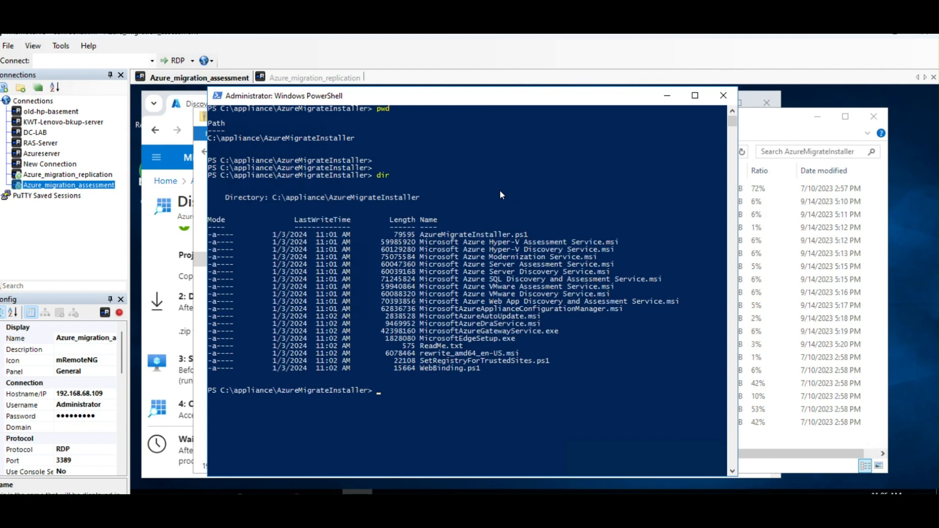
# Run the AzureMigrateInstaller.ps1 script and choose to always run software from its publisher.
pyautogui.write('./Az')
pyautogui.press('Tab')
pyautogui.press('Return')
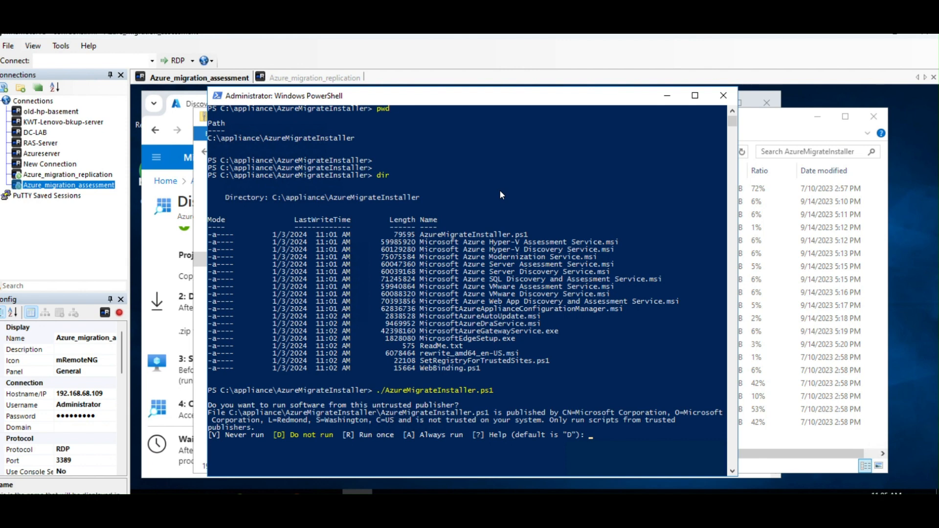
pyautogui.write('A')
# Deploy the appliance for the Physical or other scenario on Azure Public with default public endpoint connectivity.
pyautogui.doubleClick(495, 97)
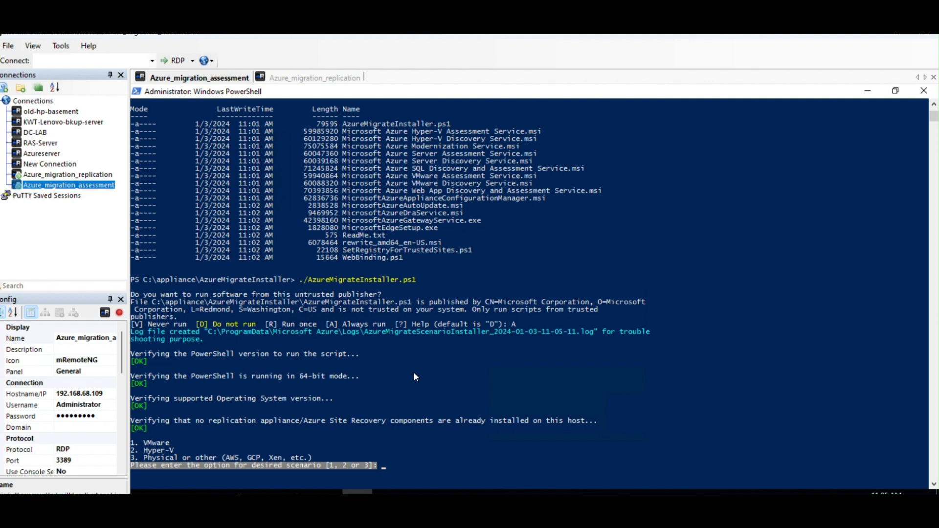
pyautogui.write('3')
pyautogui.press('Return')
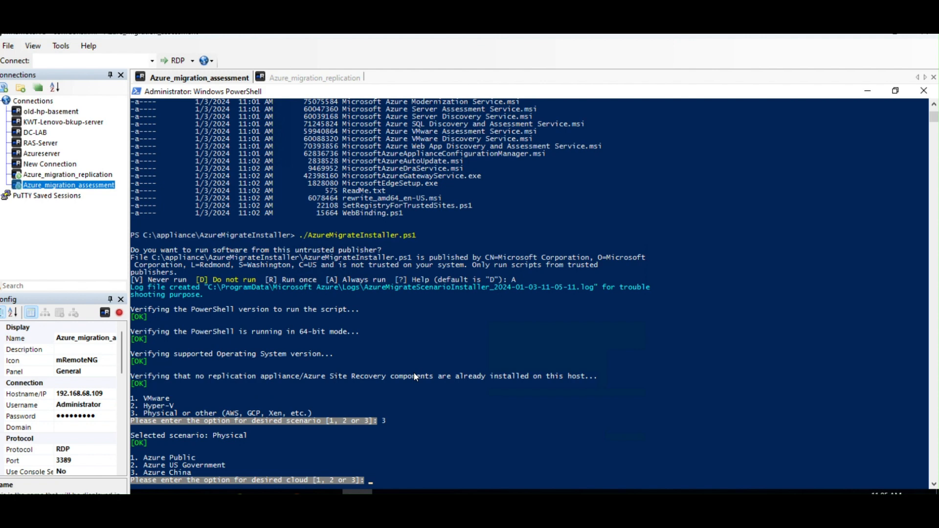
pyautogui.write('1')
pyautogui.press('Return')
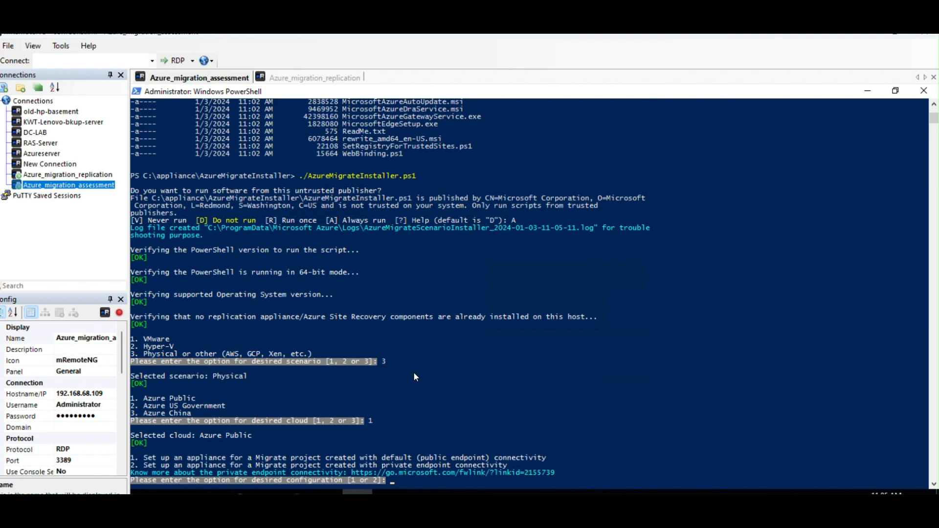
pyautogui.write('1')
pyautogui.press('Return')
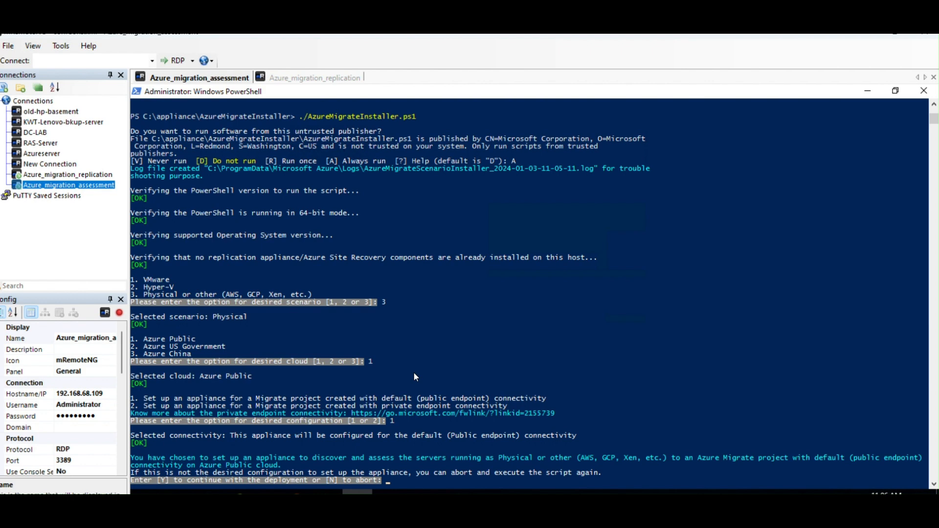
pyautogui.write('y')
pyautogui.press('Return')
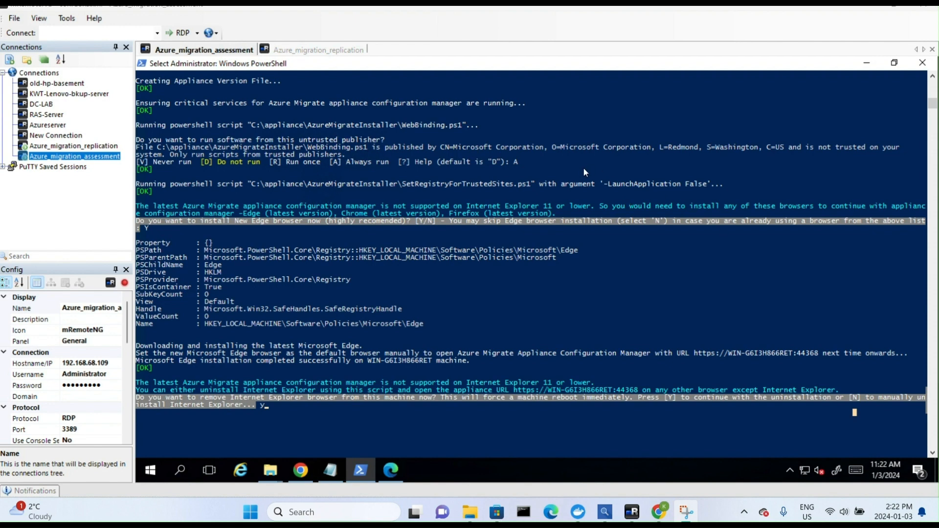
# Confirm with y the removal of Internet Explorer from the machine, including the forced reboot.
pyautogui.click(571, 178)
pyautogui.press('Return')
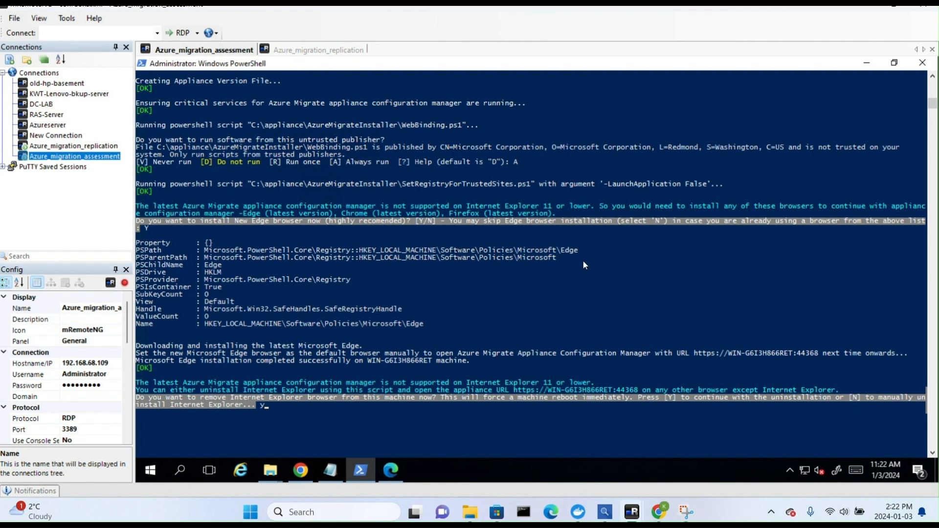
pyautogui.click(477, 285)
pyautogui.click(318, 383)
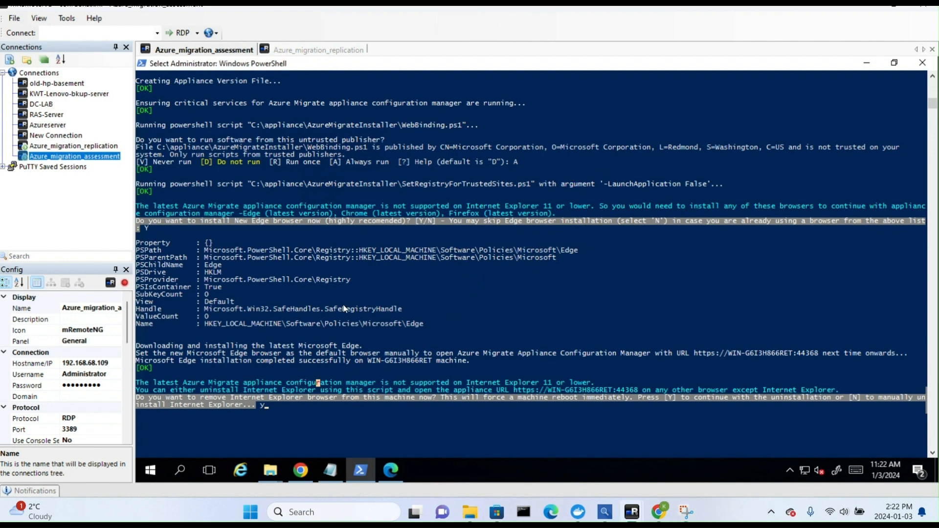
pyautogui.click(370, 375)
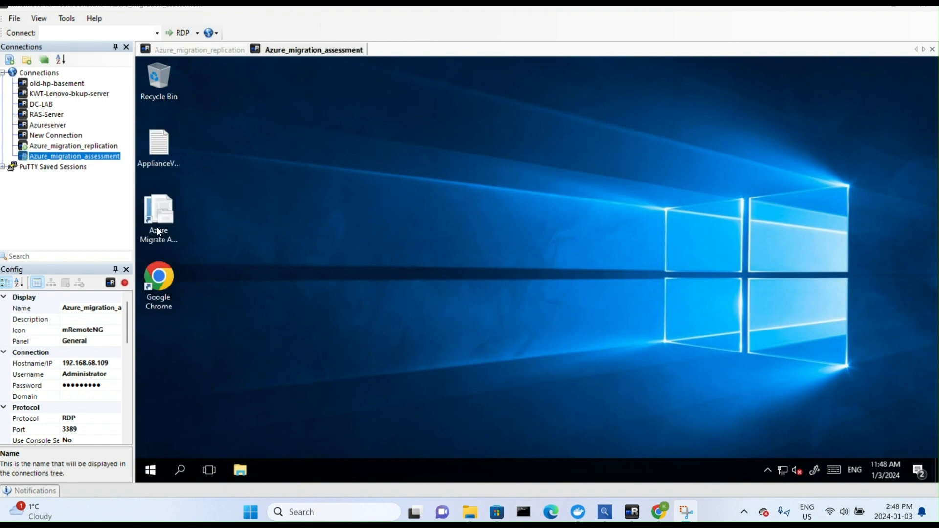
# Open the Azure Migrate appliance configuration manager from the desktop in Microsoft Edge and accept the terms of use.
pyautogui.doubleClick(159, 215)
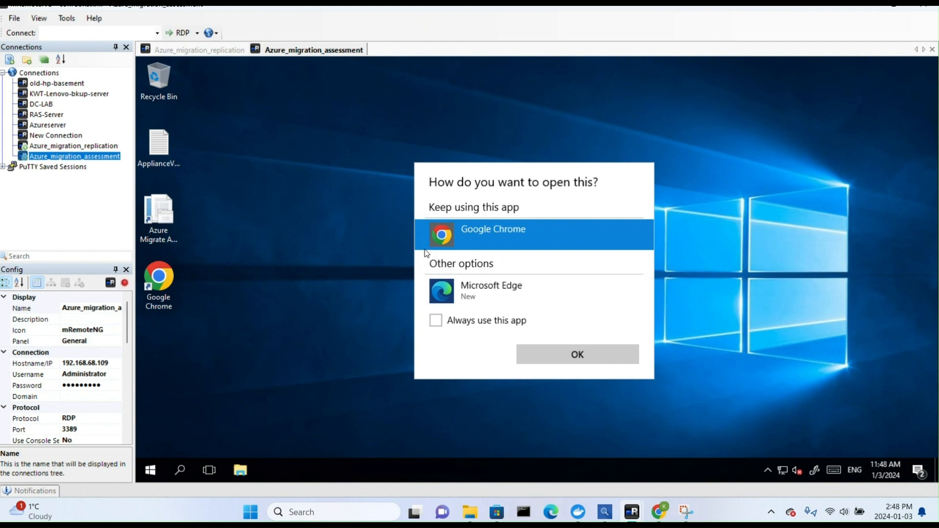
pyautogui.click(501, 293)
pyautogui.click(552, 351)
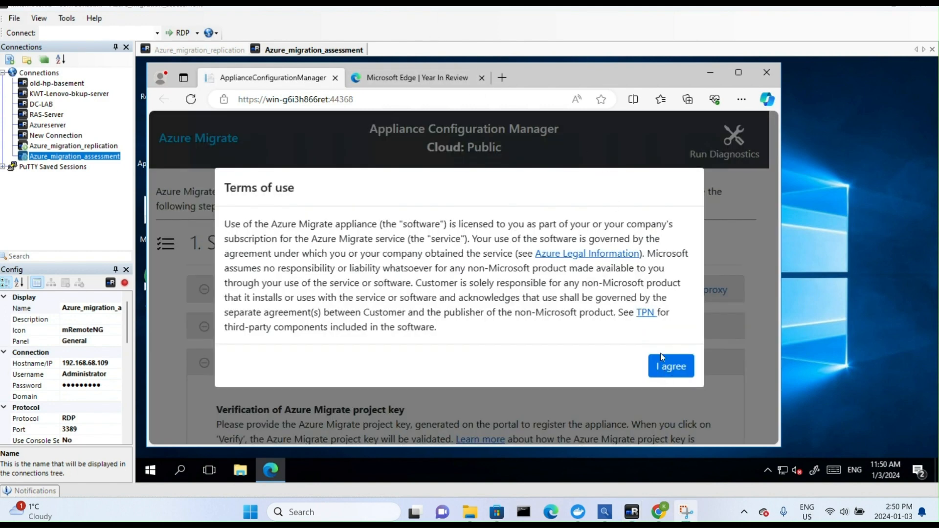
pyautogui.click(669, 373)
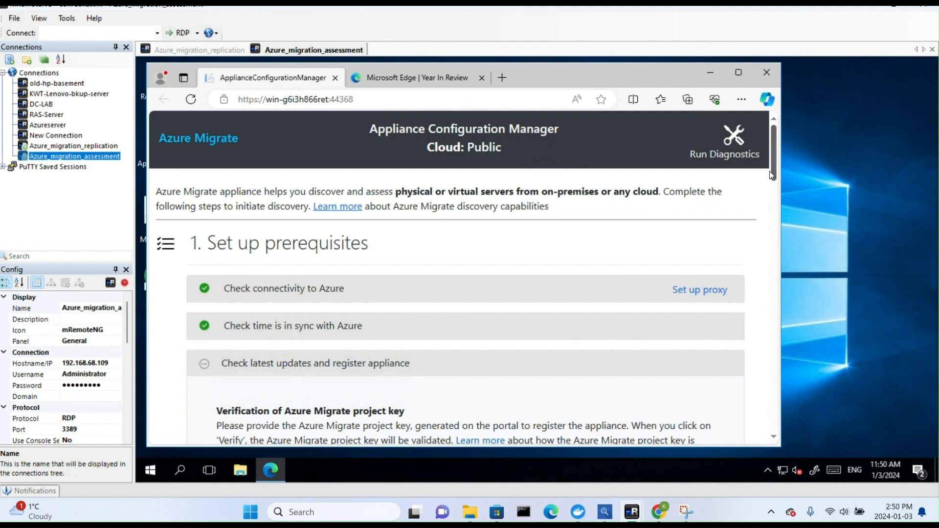
# Review the prerequisites, project key verification, appliance registration and discovery credentials in the Appliance Configuration Manager, continuing in Chrome.
pyautogui.scroll(-1, 771, 168)
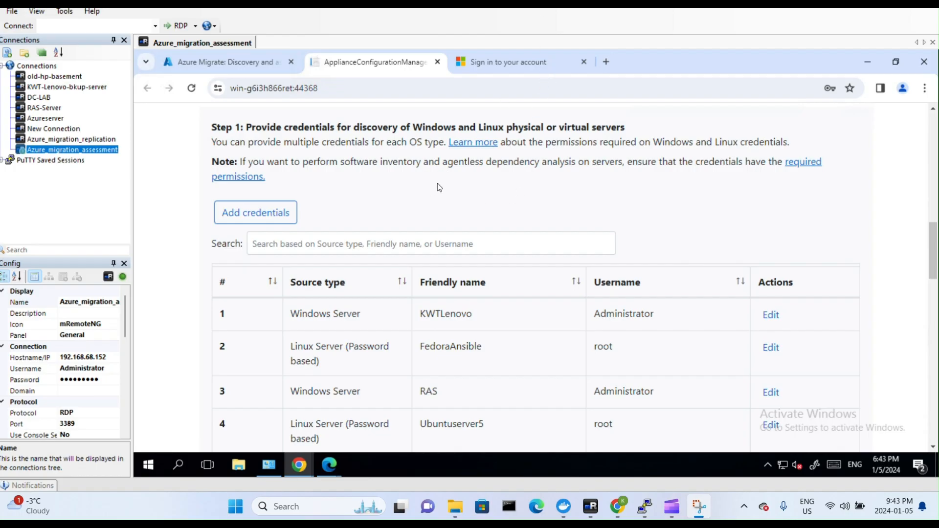
pyautogui.click(868, 62)
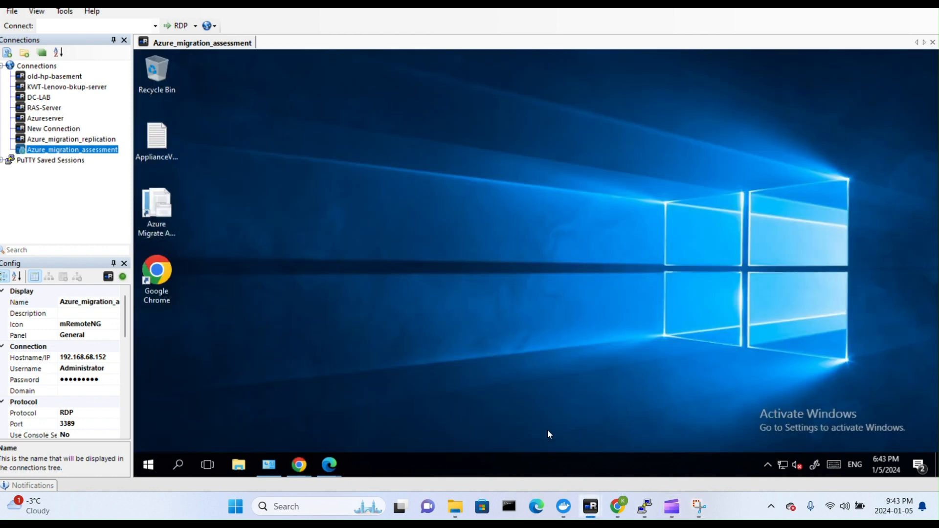
pyautogui.click(314, 462)
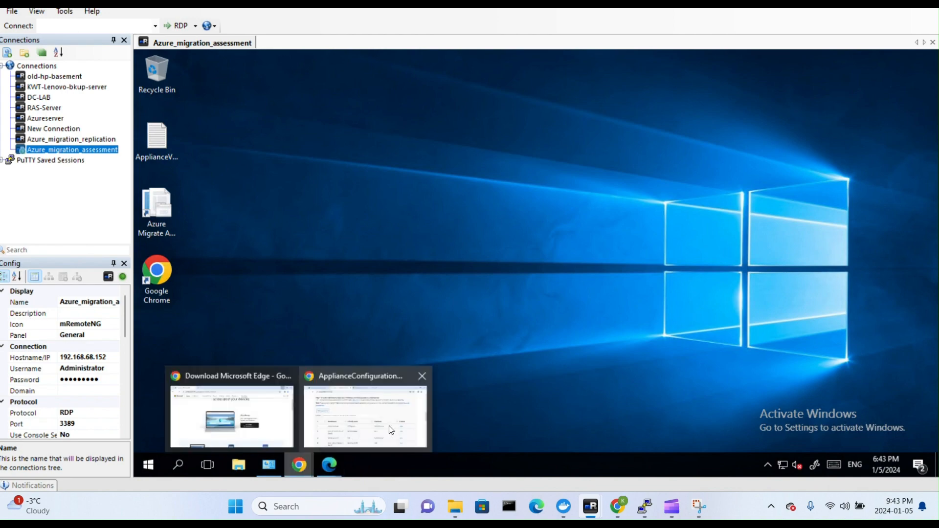
pyautogui.click(367, 430)
pyautogui.scroll(1, 519, 242)
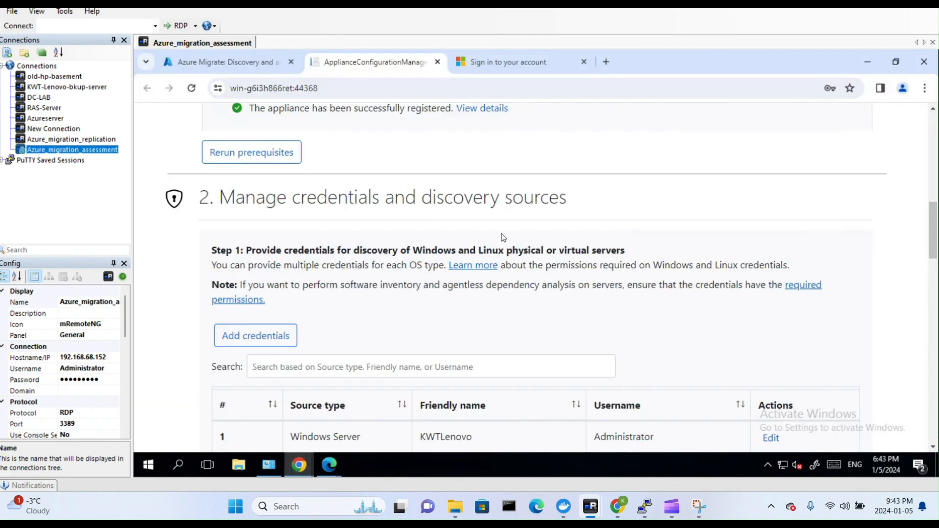
pyautogui.scroll(-1, 505, 247)
pyautogui.scroll(6, 507, 250)
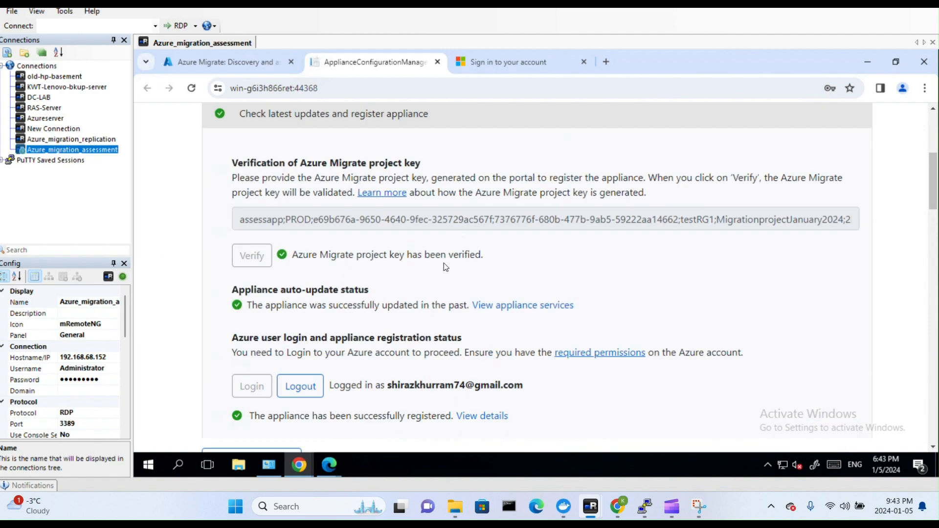
pyautogui.scroll(1, 476, 265)
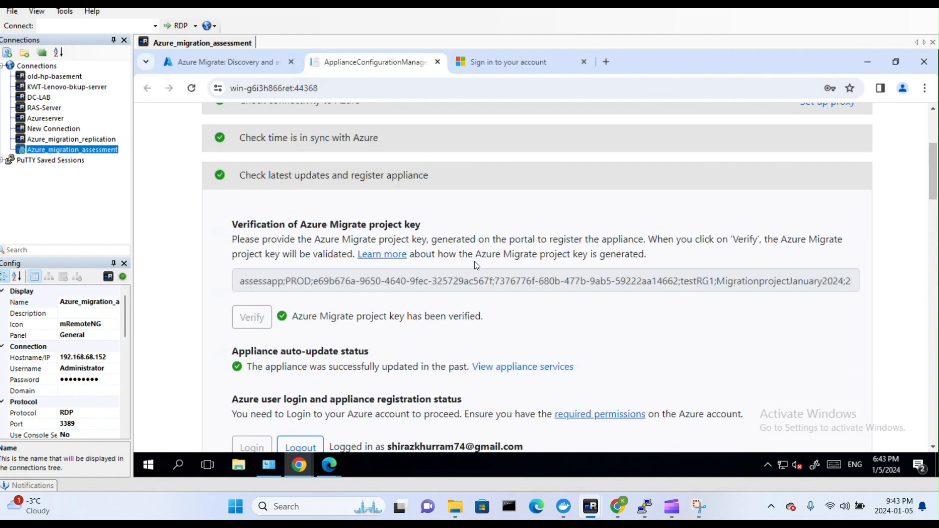
pyautogui.scroll(2, 421, 201)
pyautogui.scroll(-3, 454, 222)
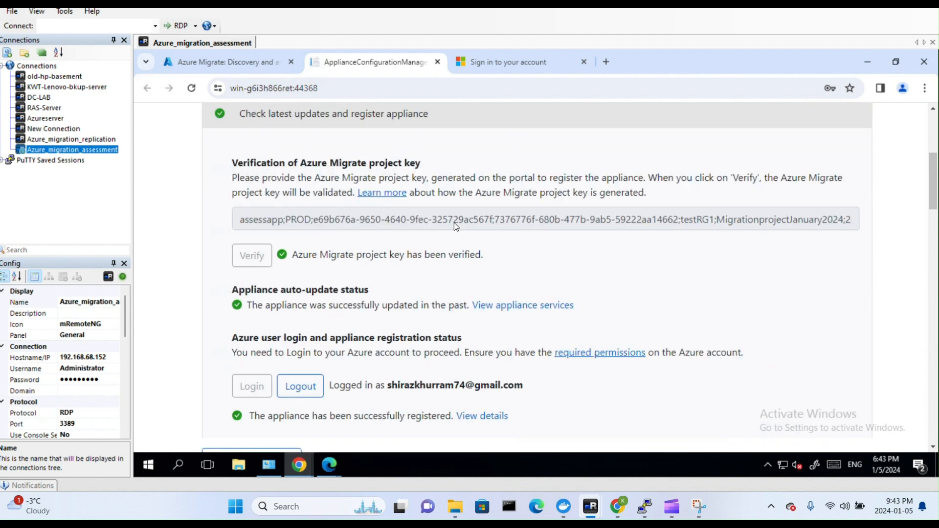
pyautogui.scroll(-5, 454, 222)
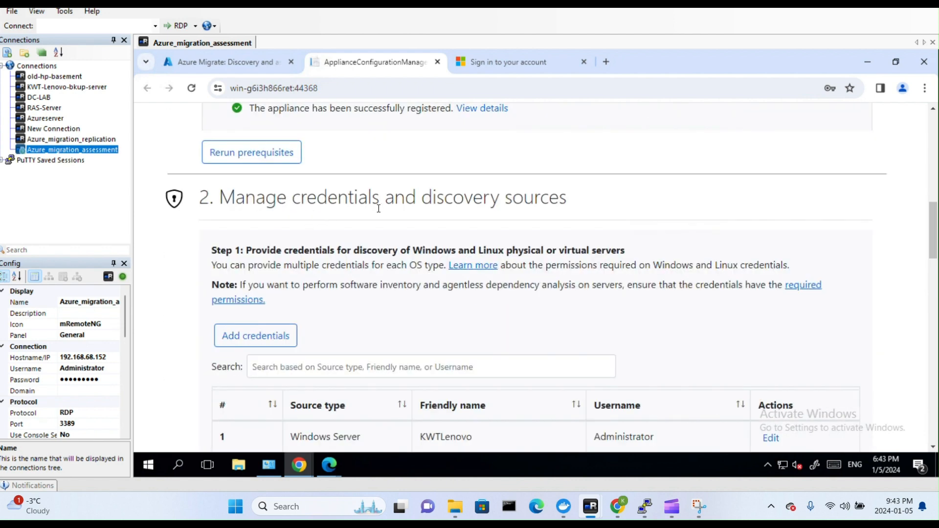
pyautogui.scroll(-1, 379, 209)
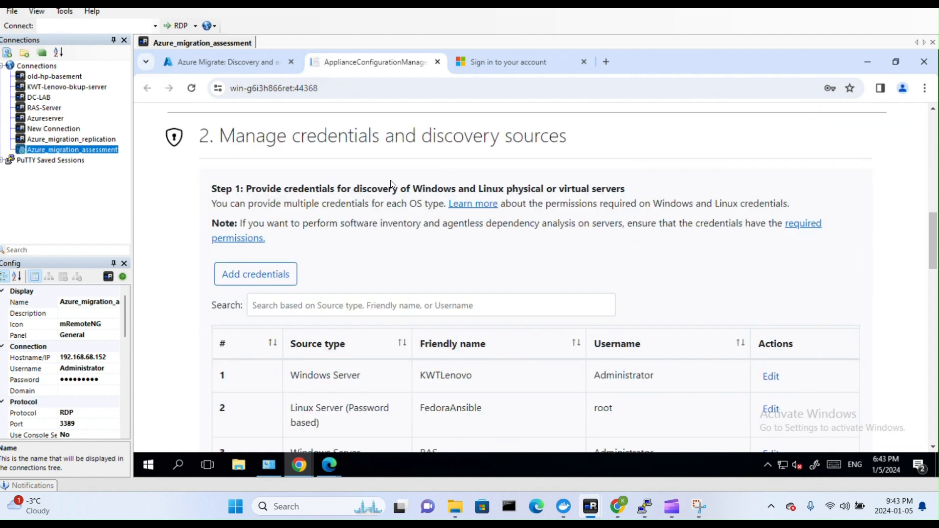
# Examine the add-credentials form, the saved Ubuntuserver5 credentials and the list of discovery credentials in the appliance configuration manager.
pyautogui.scroll(-1, 389, 256)
pyautogui.click(277, 218)
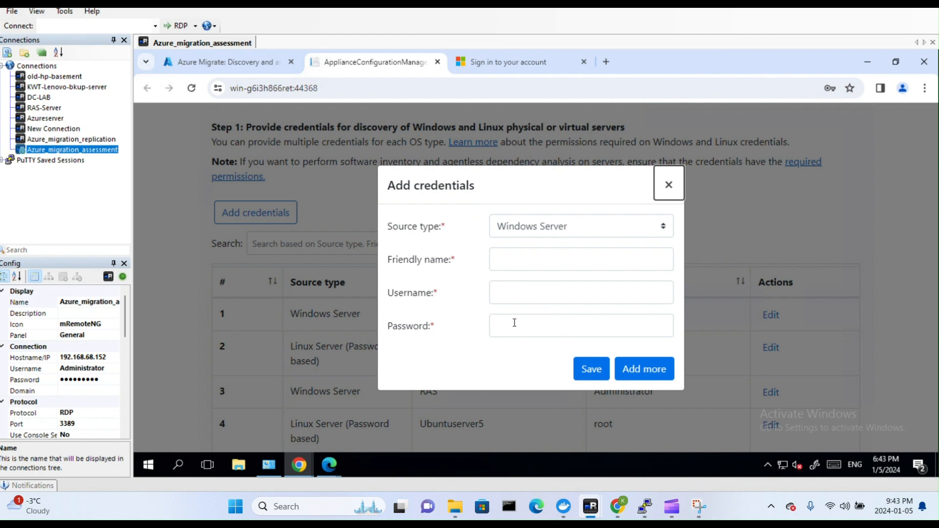
pyautogui.click(669, 191)
pyautogui.scroll(-3, 577, 294)
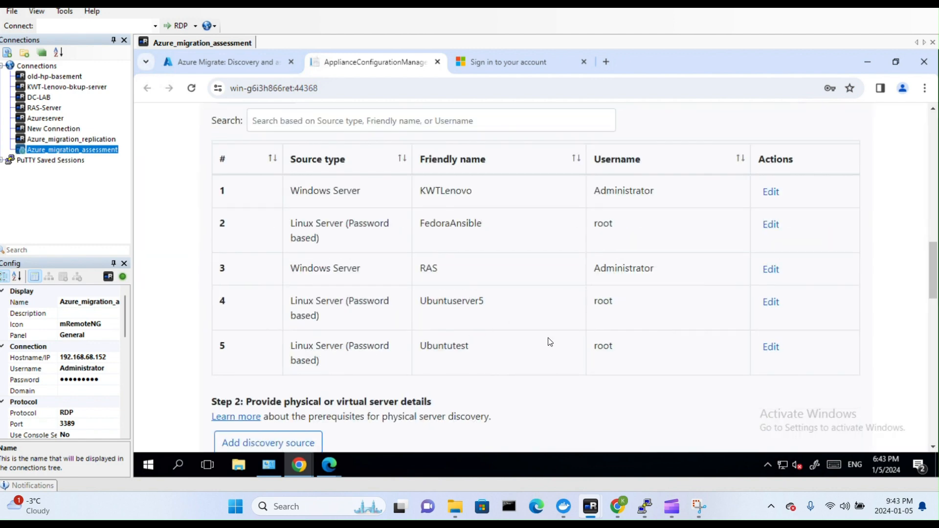
pyautogui.click(775, 304)
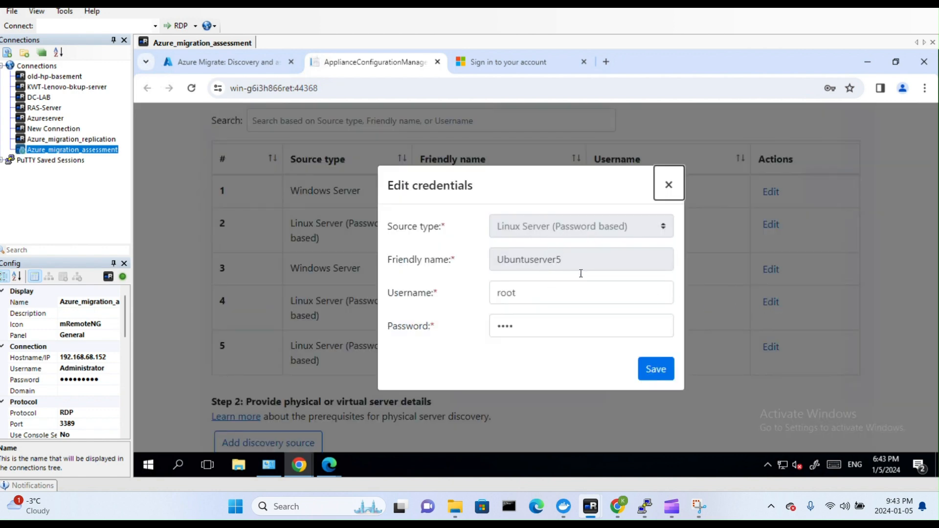
pyautogui.click(676, 196)
pyautogui.scroll(2, 369, 222)
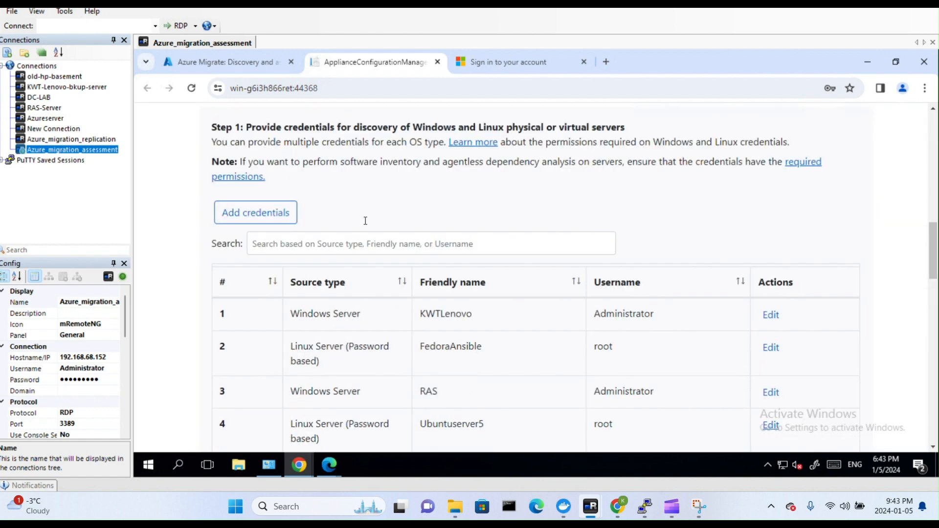
pyautogui.scroll(3, 365, 218)
pyautogui.scroll(-1, 399, 247)
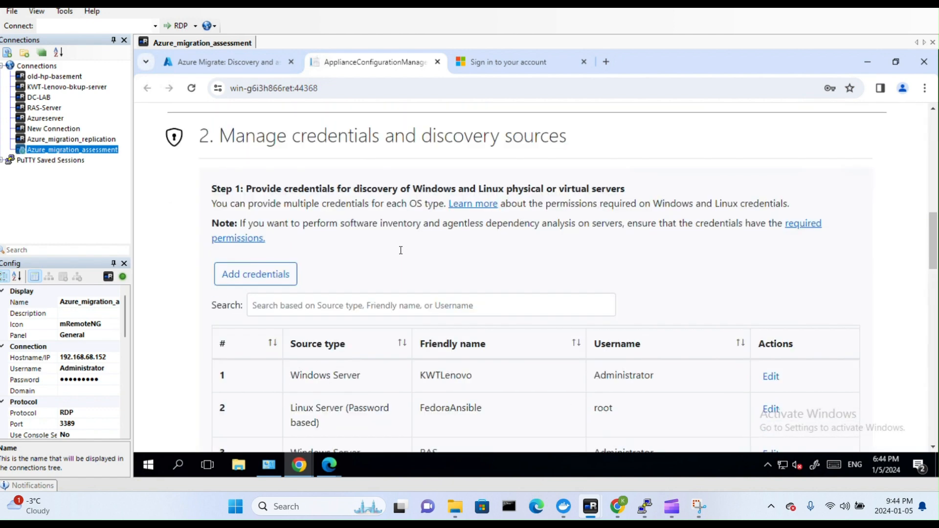
pyautogui.scroll(-7, 372, 269)
pyautogui.scroll(-1, 404, 263)
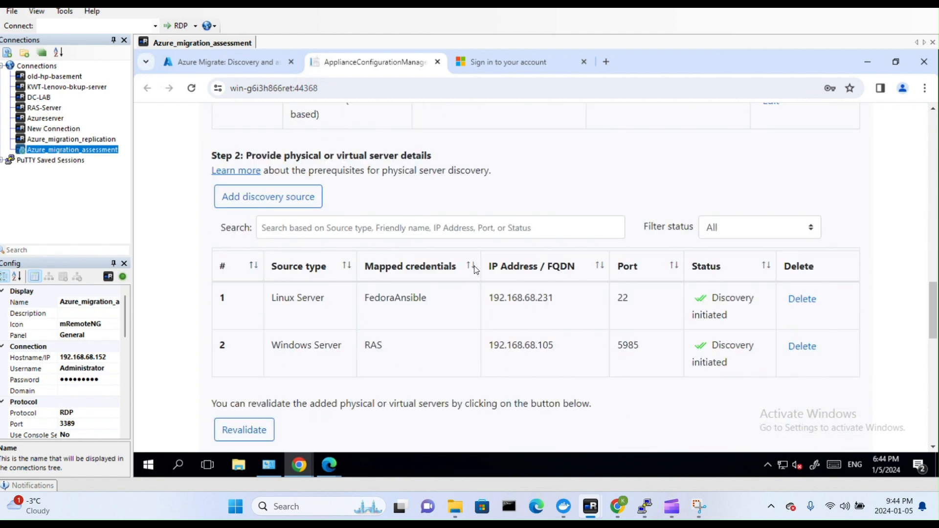
# Add a single Linux Server discovery source with IP address 192.168.68.11, mapped to the Ubuntuserver5 credentials.
pyautogui.click(292, 200)
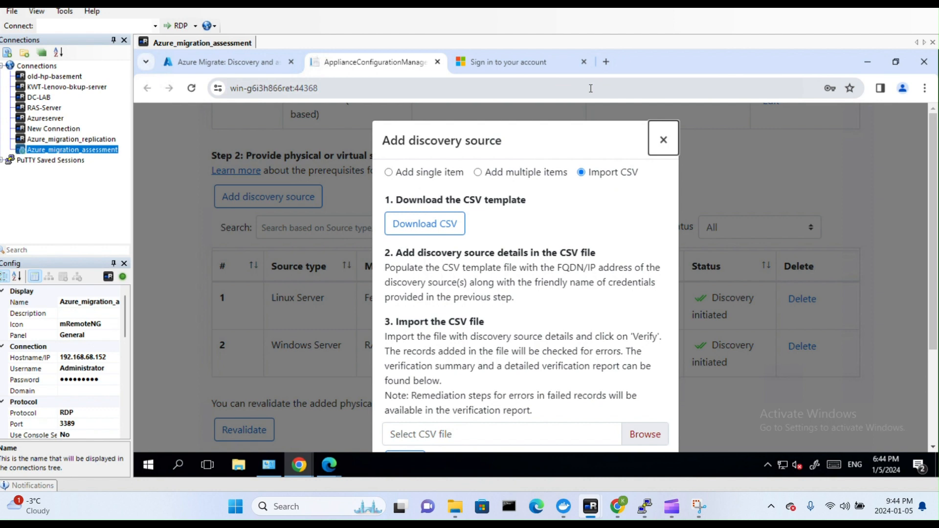
pyautogui.click(407, 172)
pyautogui.click(601, 252)
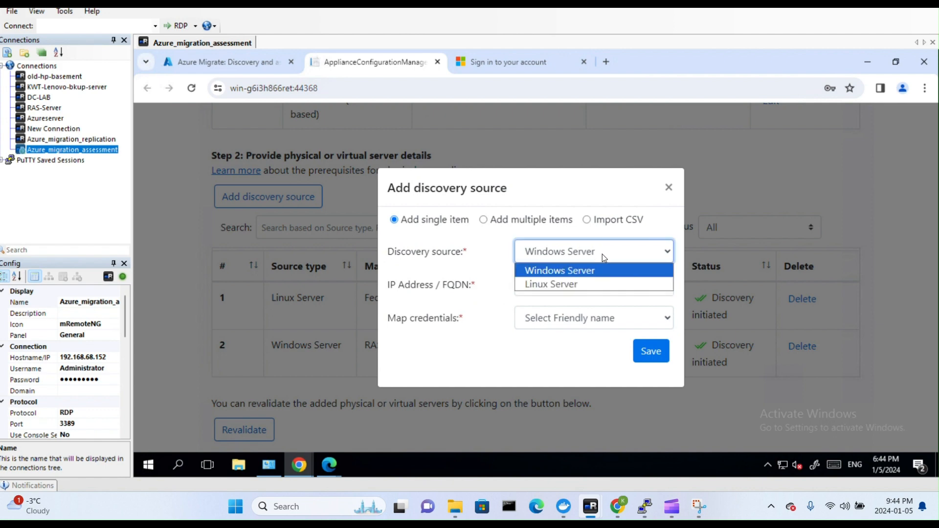
pyautogui.click(592, 282)
pyautogui.click(581, 279)
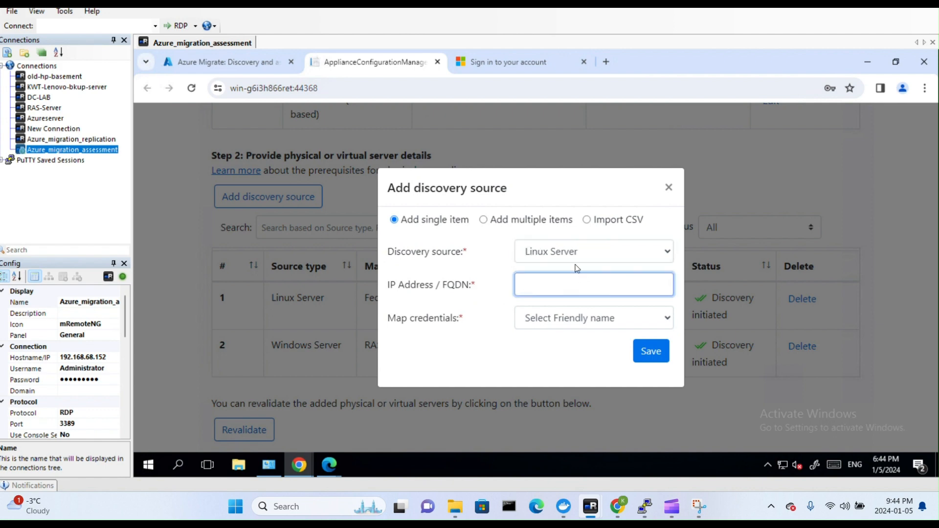
pyautogui.write('192.168.68.11')
pyautogui.click(575, 325)
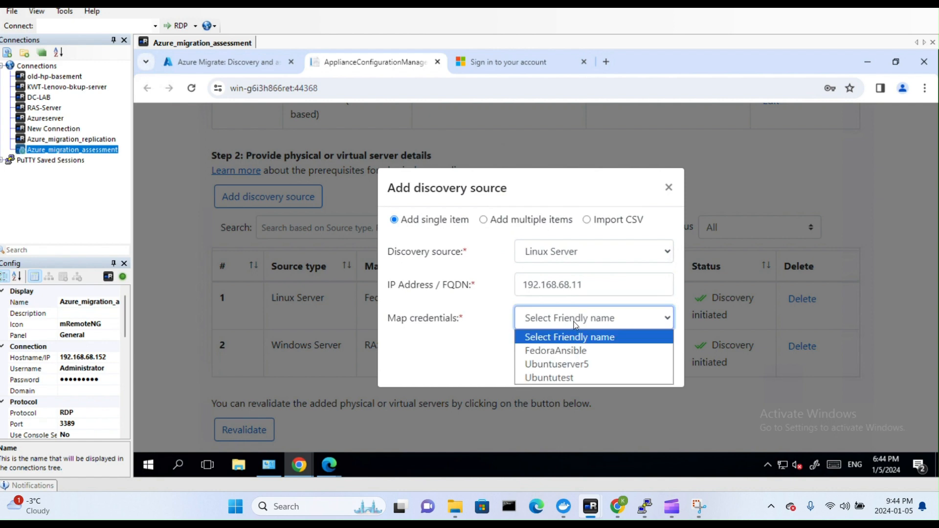
pyautogui.click(595, 364)
pyautogui.click(649, 350)
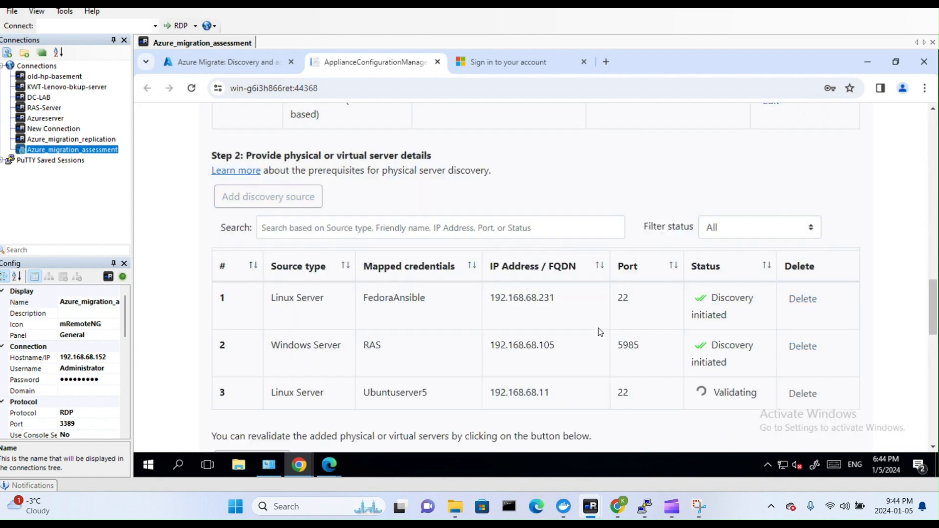
pyautogui.scroll(-1, 597, 328)
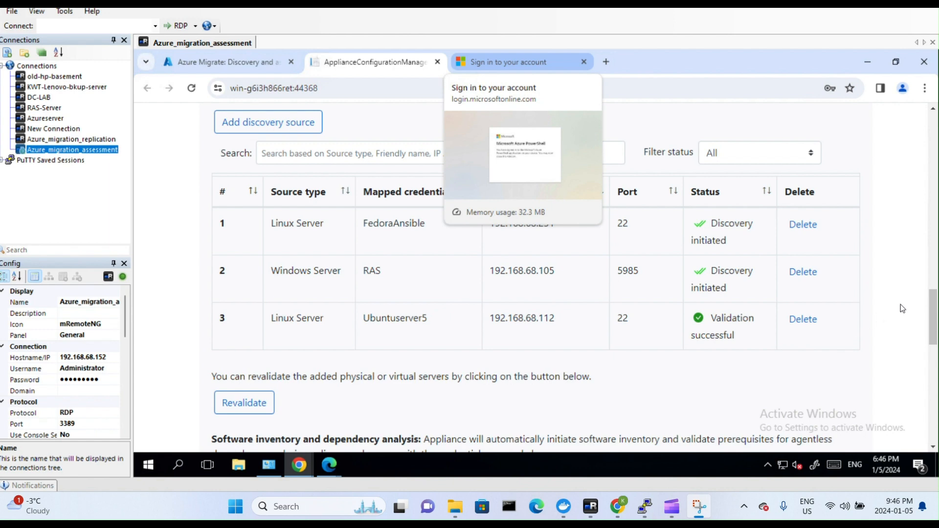
pyautogui.moveTo(937, 322); pyautogui.dragTo(918, 426)
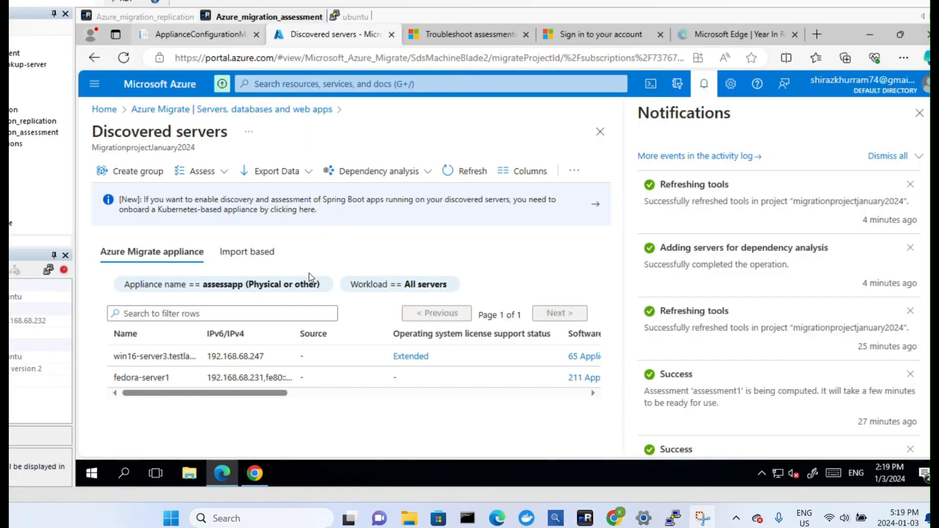
# Examine the migration project's discovered servers in the Azure portal and the database instances of the win16-server3 server.
pyautogui.click(202, 111)
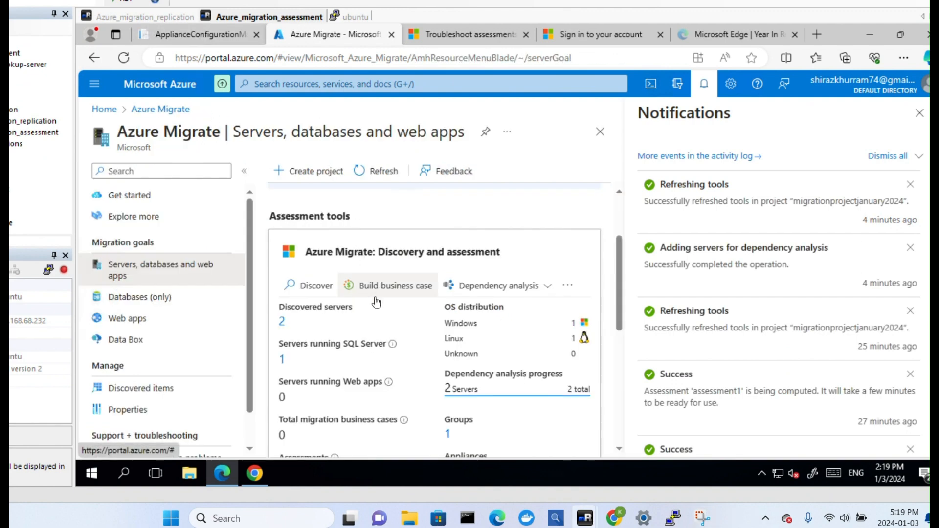
pyautogui.click(282, 323)
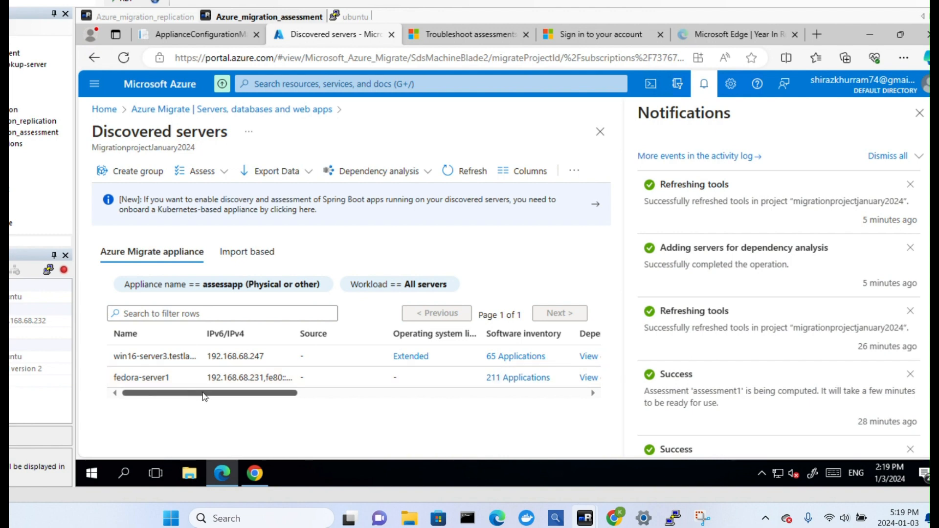
pyautogui.moveTo(209, 399); pyautogui.dragTo(318, 407)
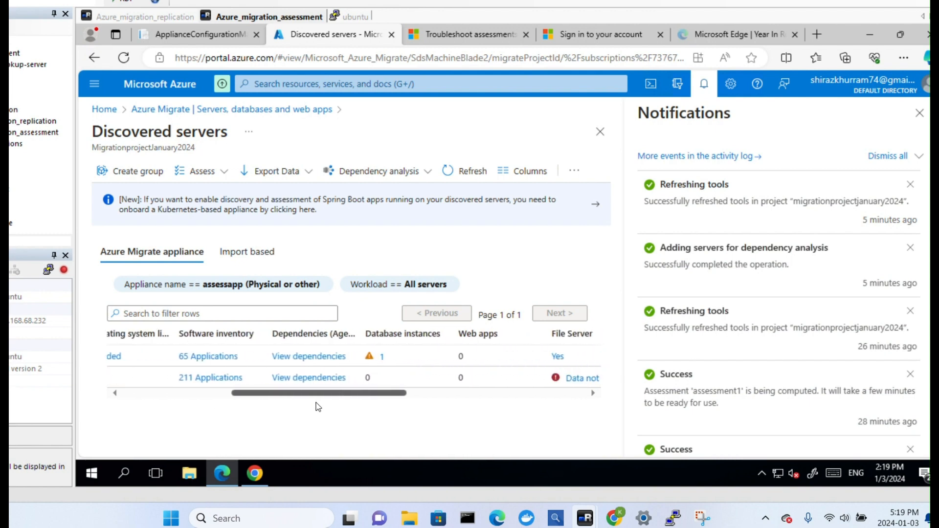
pyautogui.click(381, 356)
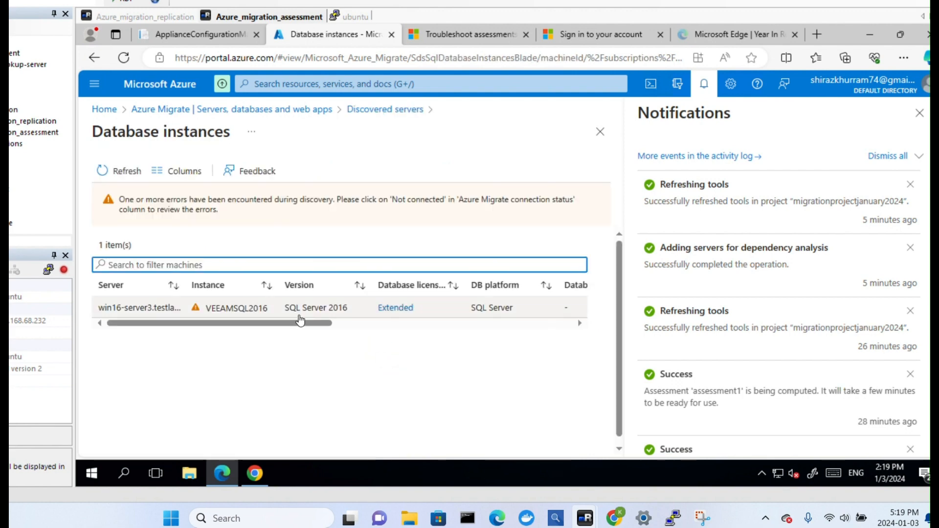
pyautogui.click(286, 322)
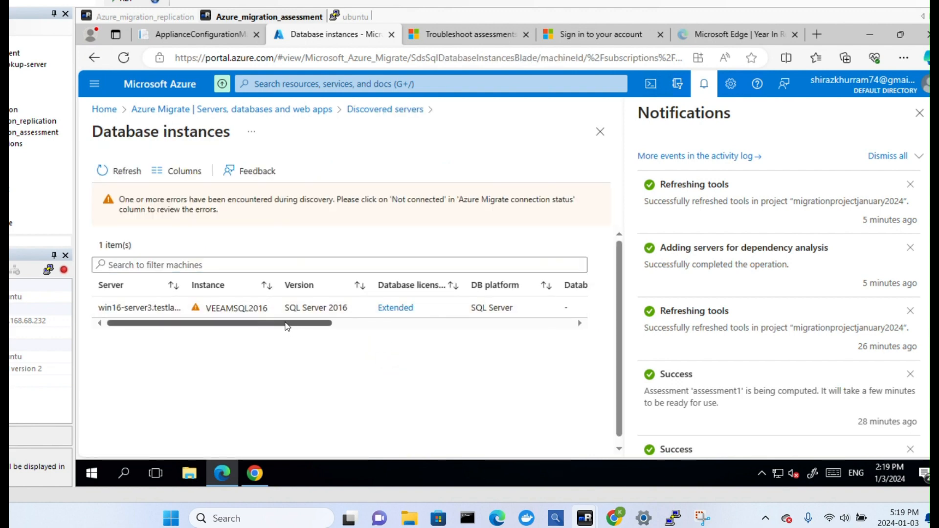
pyautogui.moveTo(286, 322); pyautogui.dragTo(388, 122)
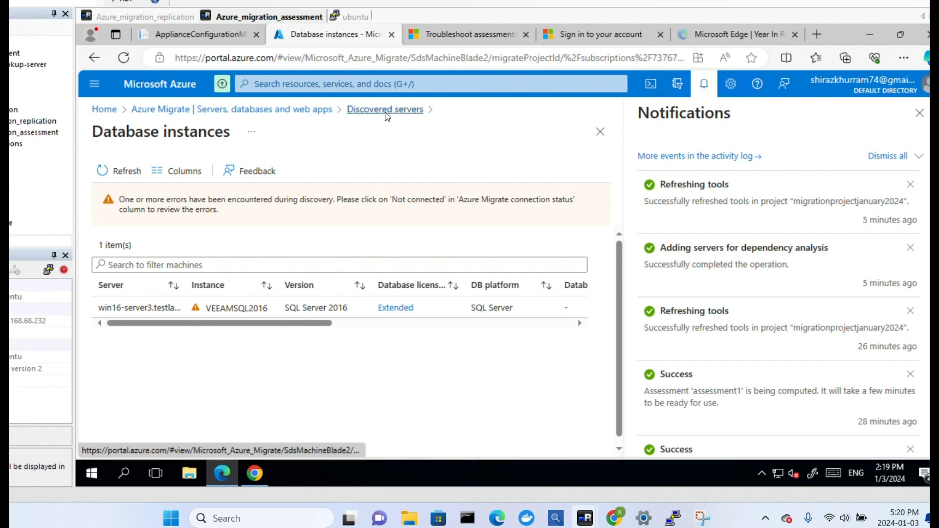
# Return to the discovered servers list and review the project's dependency analysis and SQL Server summary in the assessment tools.
pyautogui.click(384, 109)
pyautogui.moveTo(286, 396); pyautogui.dragTo(143, 393)
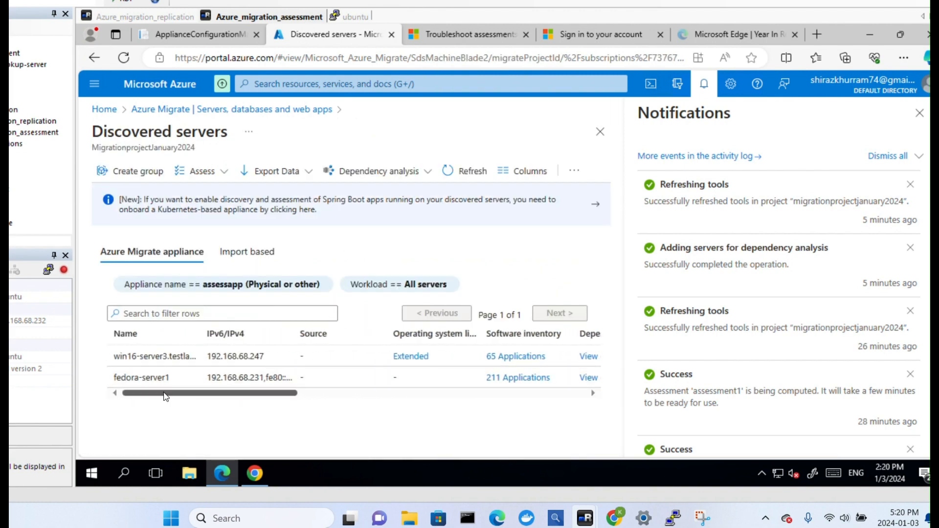
pyautogui.moveTo(166, 396); pyautogui.dragTo(135, 401)
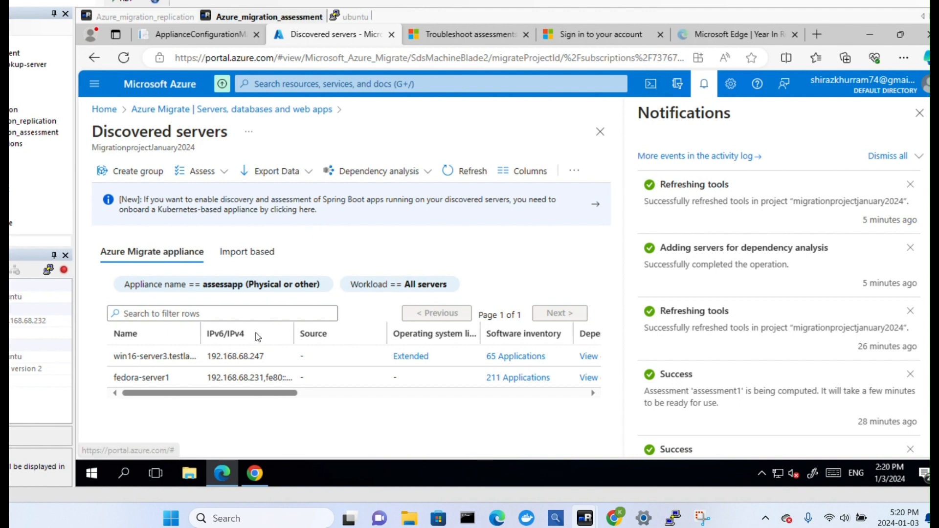
pyautogui.click(226, 111)
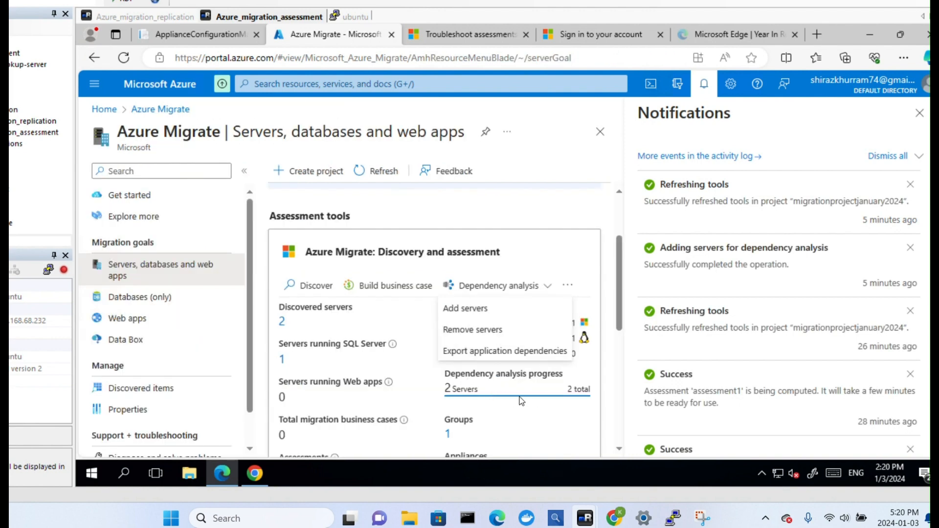
pyautogui.click(491, 393)
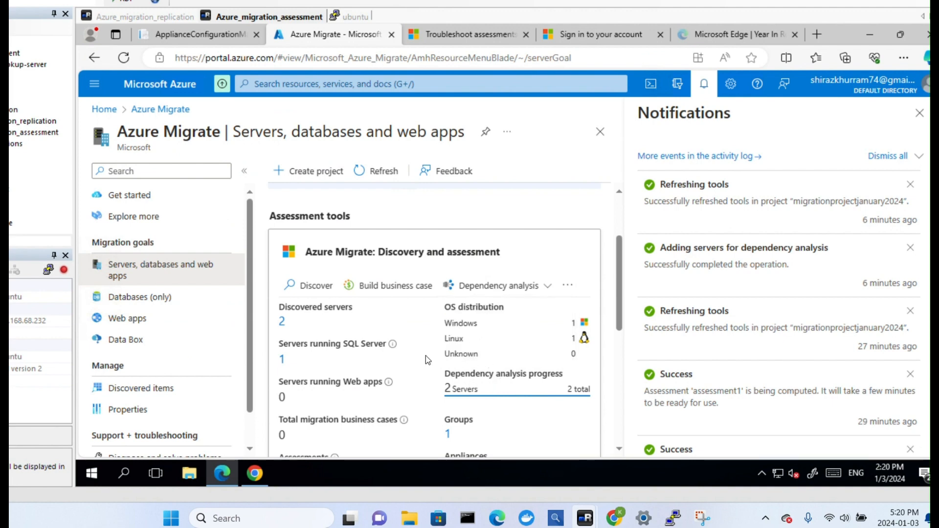
pyautogui.moveTo(392, 344)
# Start building a business case named businesscasewave1 with Canada Central as the target location.
pyautogui.click(395, 285)
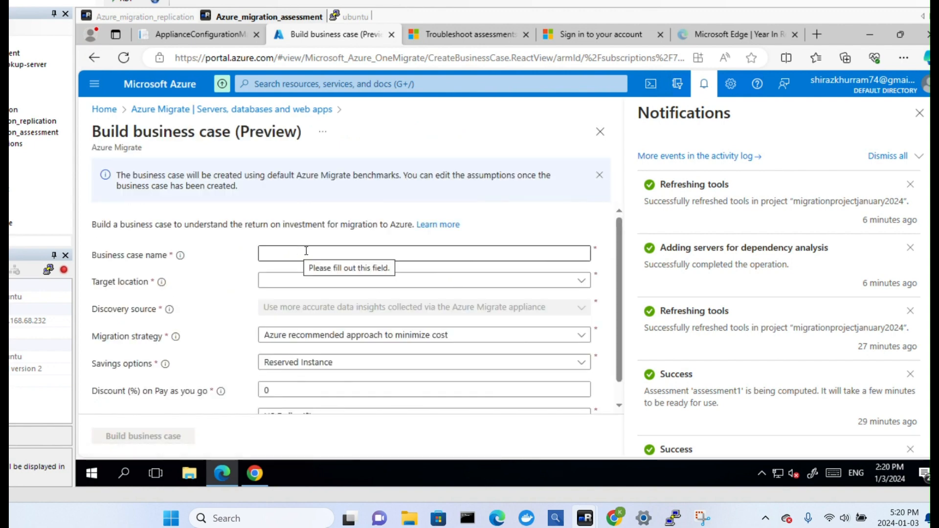
pyautogui.click(295, 252)
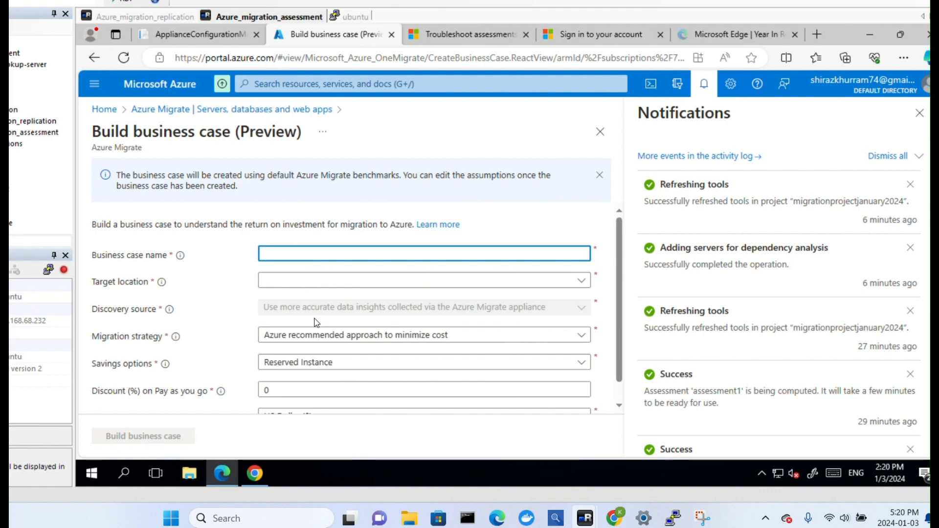
pyautogui.write('business')
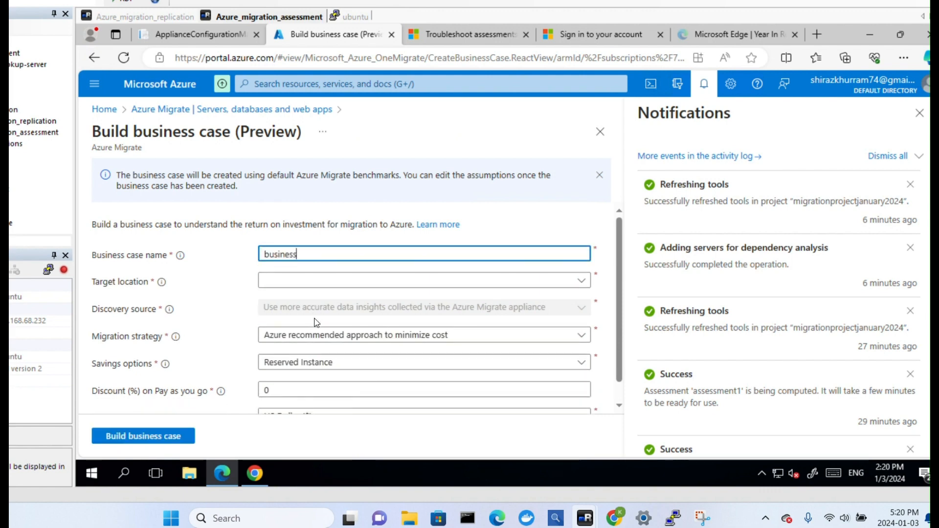
pyautogui.write('casewave1')
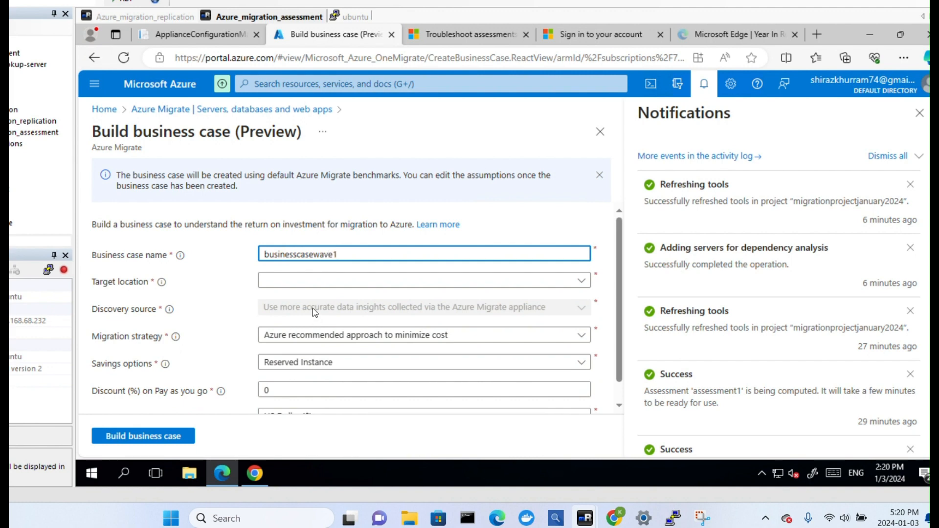
pyautogui.click(326, 281)
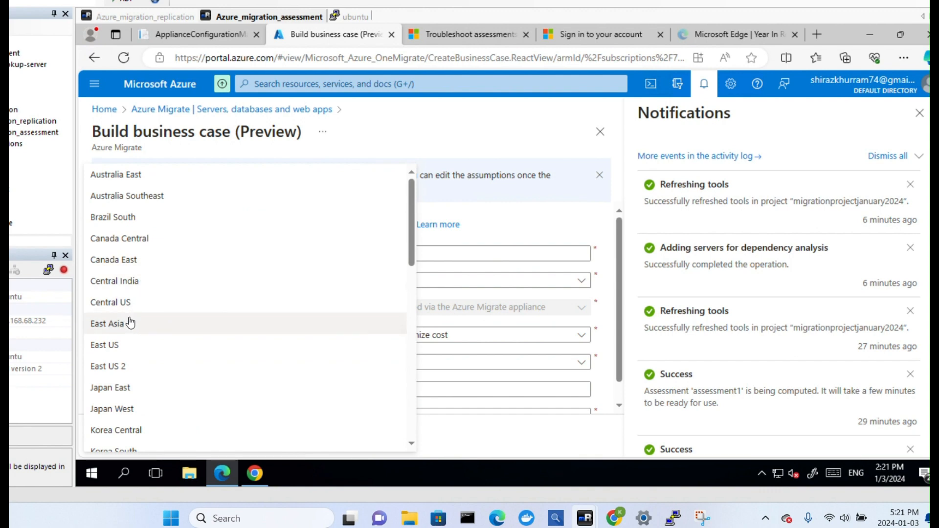
pyautogui.click(159, 240)
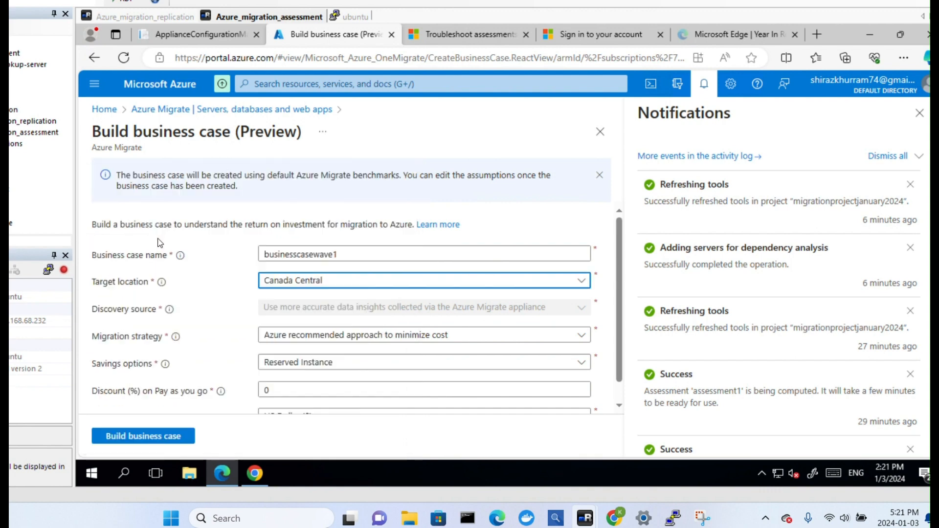
# Set the business case's migration strategy to Migrate to all IaaS (Infrastructure as a Service).
pyautogui.click(356, 339)
pyautogui.click(359, 339)
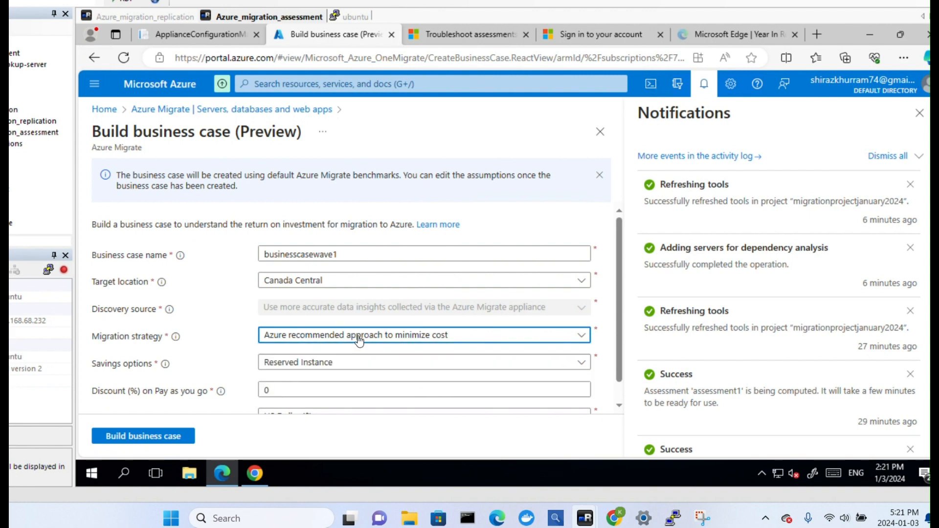
pyautogui.scroll(-1, 362, 339)
pyautogui.click(374, 317)
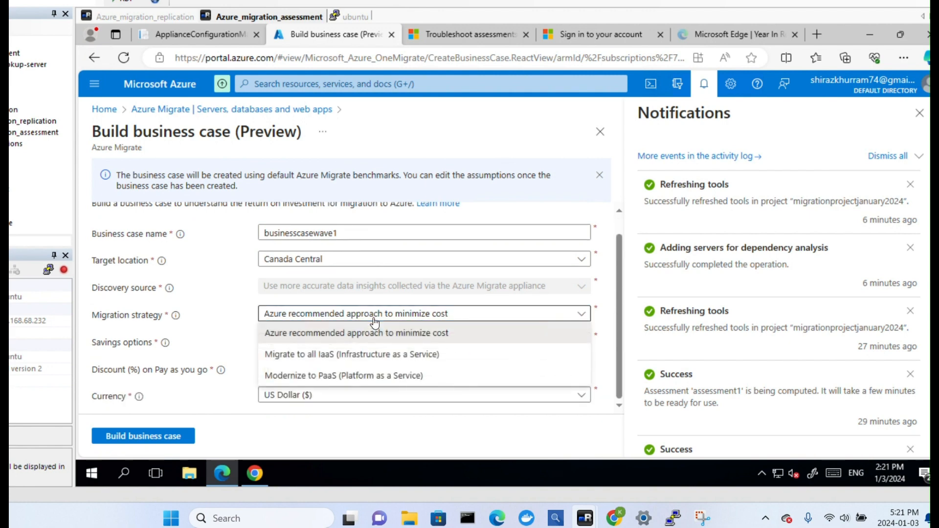
pyautogui.click(309, 360)
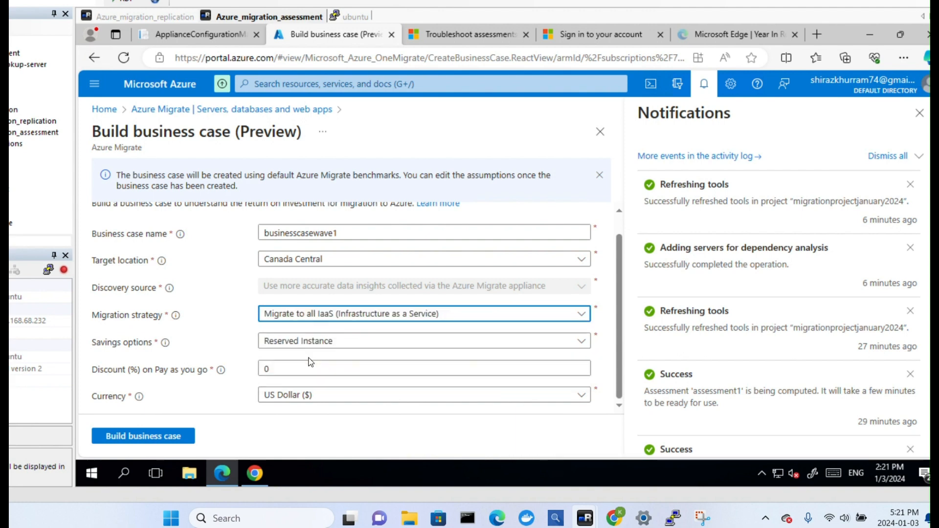
pyautogui.click(418, 319)
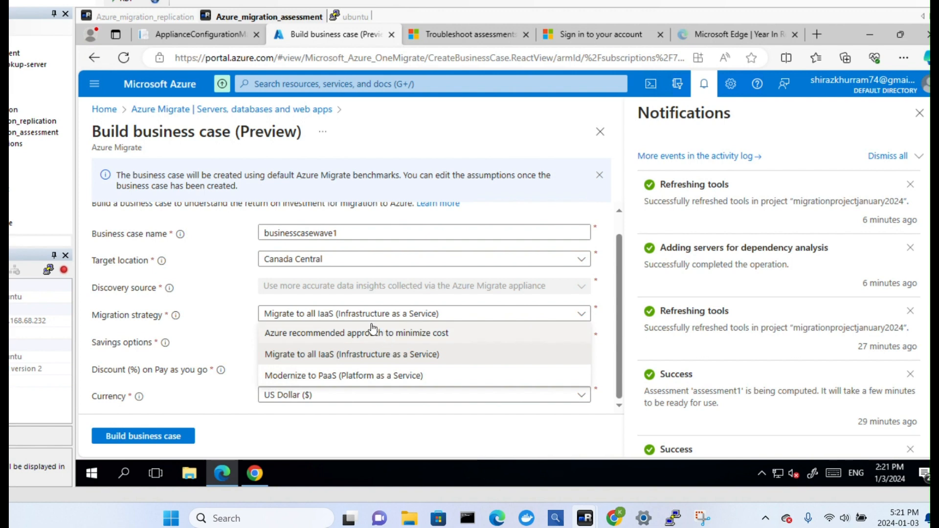
pyautogui.click(365, 299)
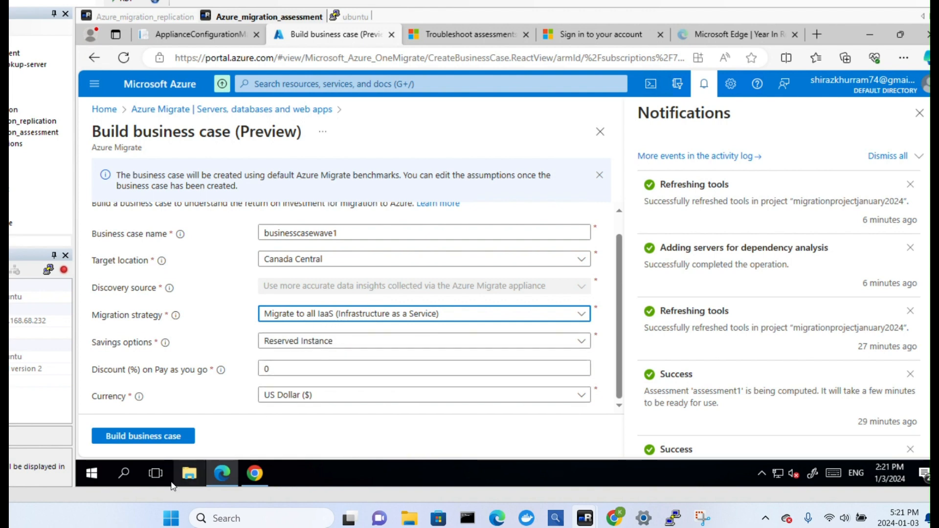
# Set the business case's discount on pay as you go to 5%.
pyautogui.click(277, 368)
pyautogui.press('BackSpace')
pyautogui.write('5')
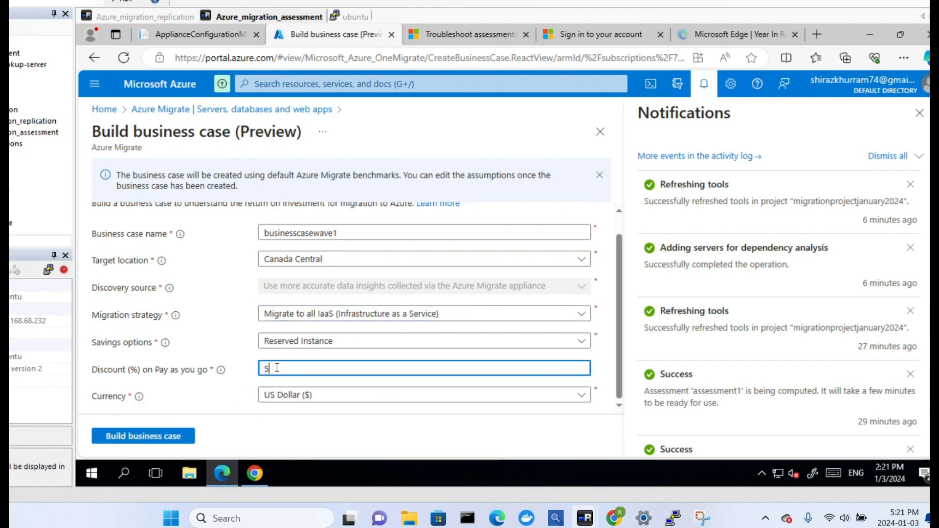
# Set the business case's currency to Canadian Dollar ($) and start building it.
pyautogui.click(318, 397)
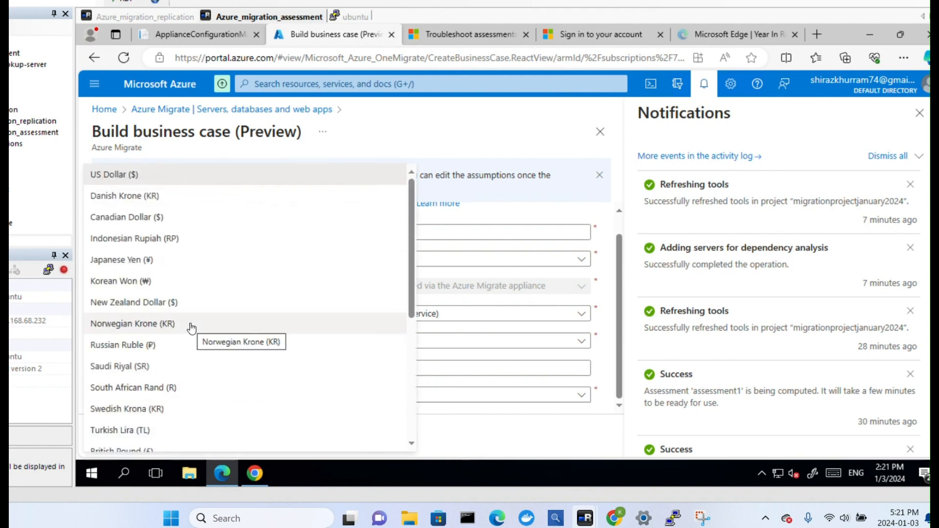
pyautogui.scroll(-2, 191, 327)
pyautogui.scroll(2, 191, 327)
pyautogui.click(198, 219)
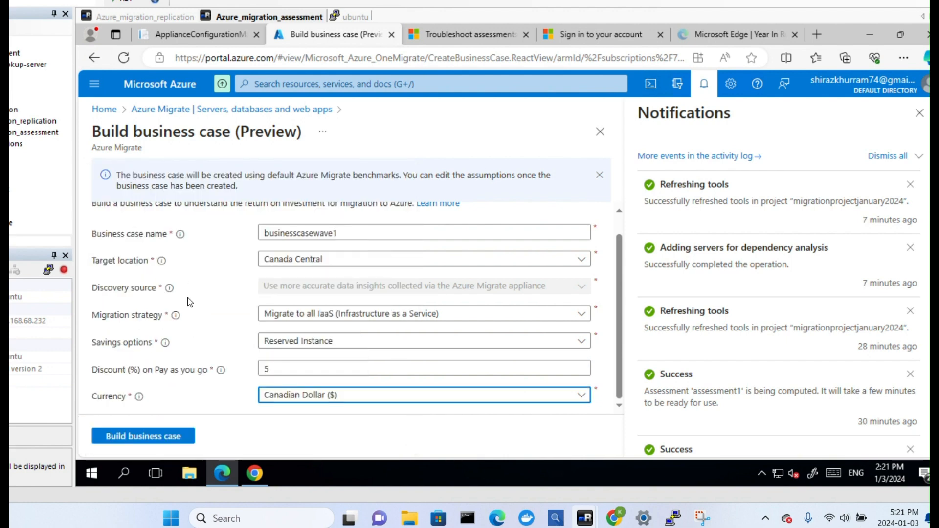
pyautogui.click(143, 436)
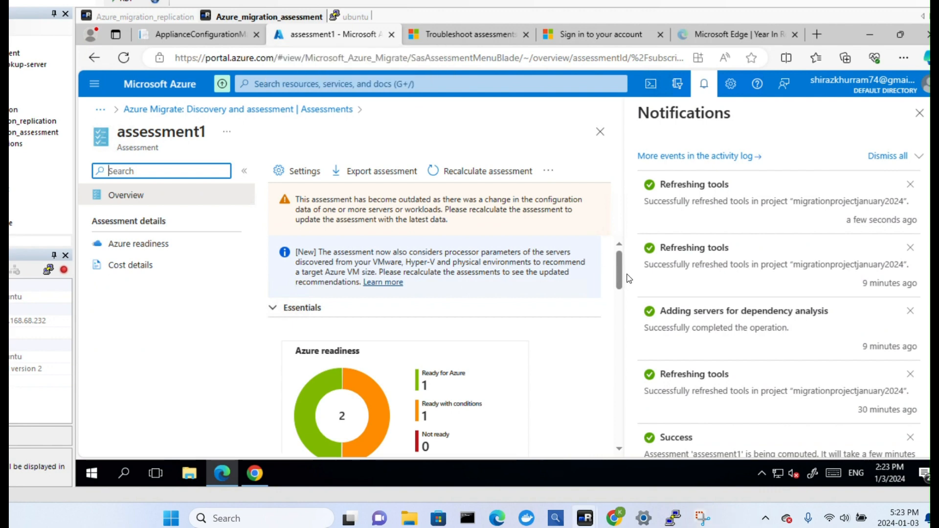
# Review assessment1's overview and open its Azure readiness report through the servers that are ready with conditions.
pyautogui.moveTo(618, 269); pyautogui.dragTo(619, 294)
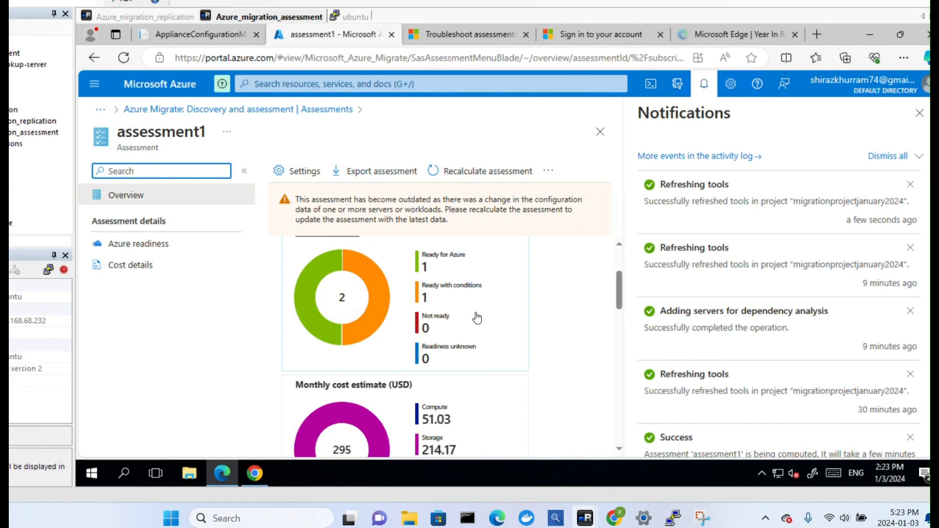
pyautogui.click(437, 297)
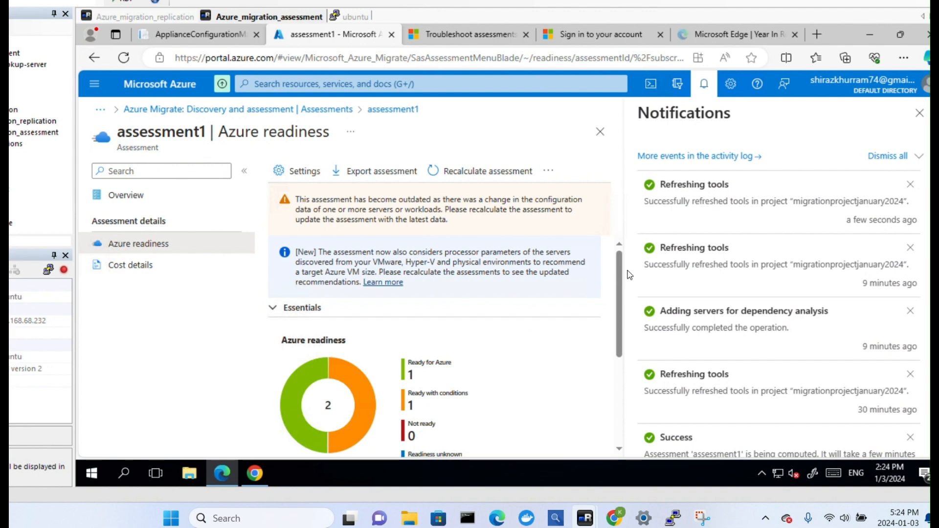
pyautogui.moveTo(627, 275)
pyautogui.mouseDown()
pyautogui.moveTo(623, 313)
pyautogui.moveTo(627, 288)
pyautogui.mouseUp()
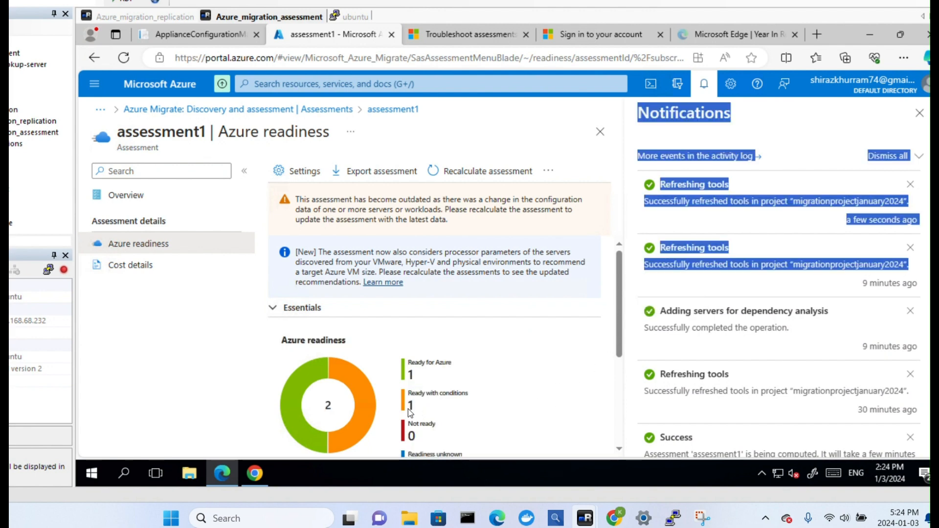
pyautogui.click(365, 390)
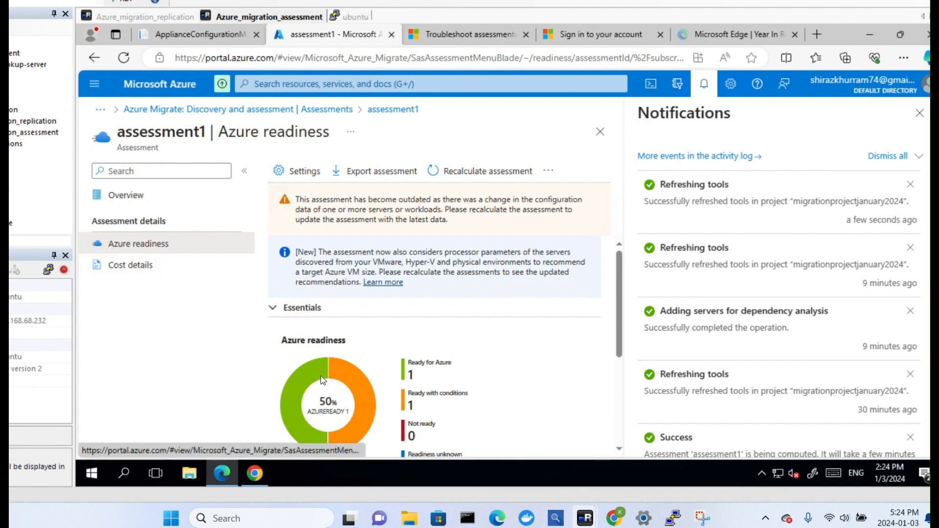
# Expand the Azure readiness report's essentials, review the assessed machines and open the details of fedora-server1.
pyautogui.click(276, 308)
pyautogui.scroll(-1, 395, 328)
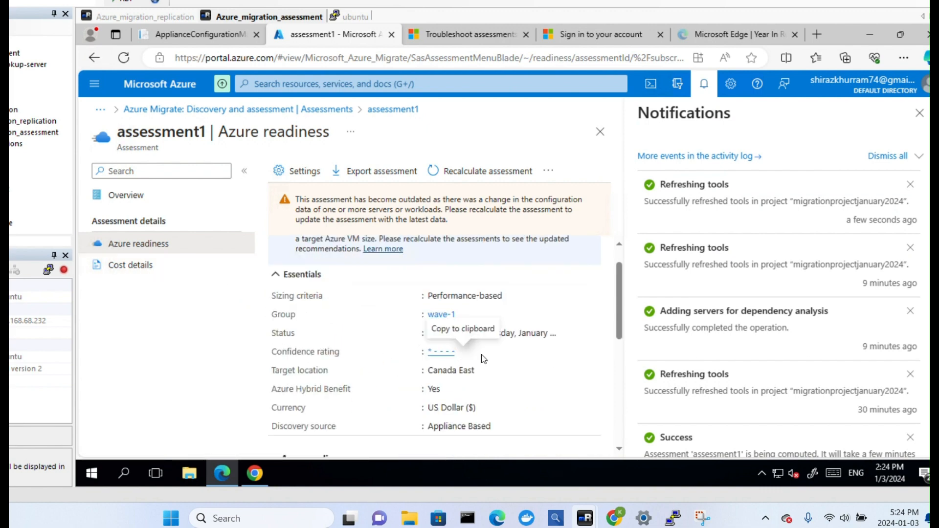
pyautogui.scroll(-2, 342, 325)
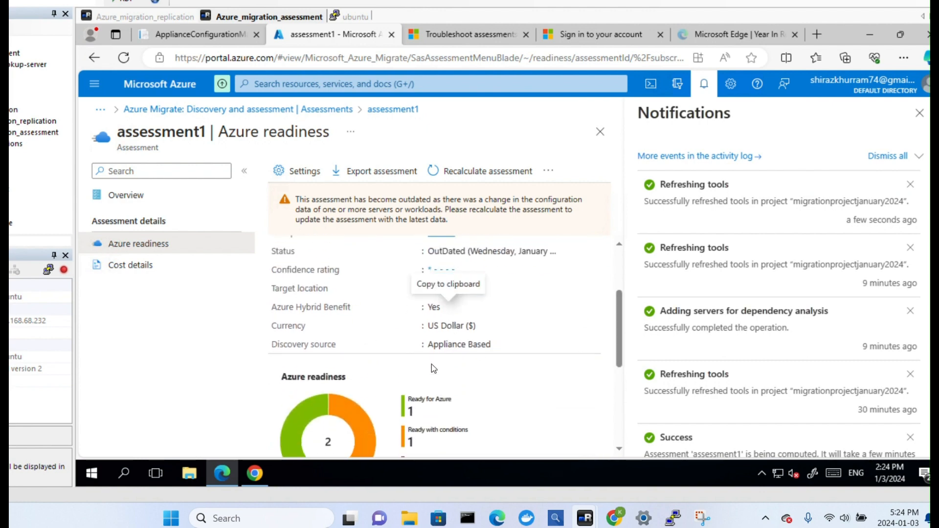
pyautogui.scroll(-1, 455, 366)
pyautogui.scroll(-4, 468, 363)
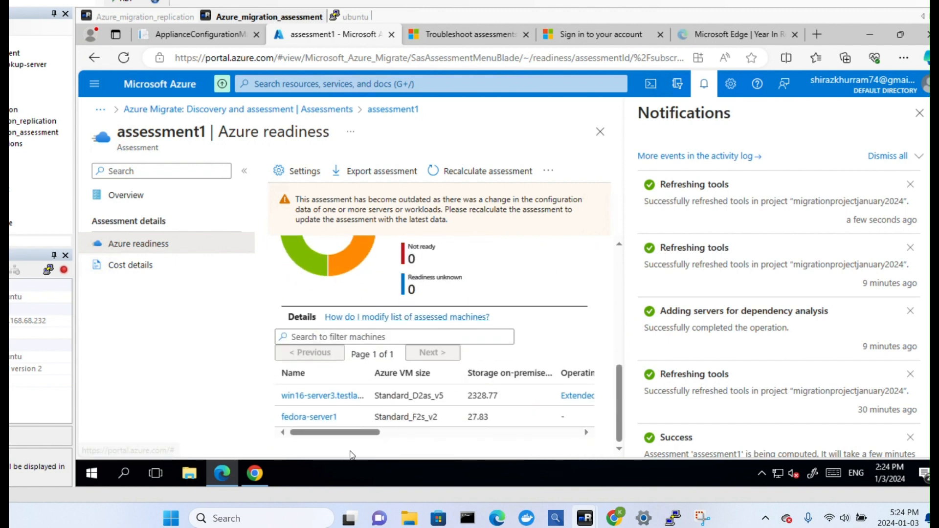
pyautogui.click(306, 417)
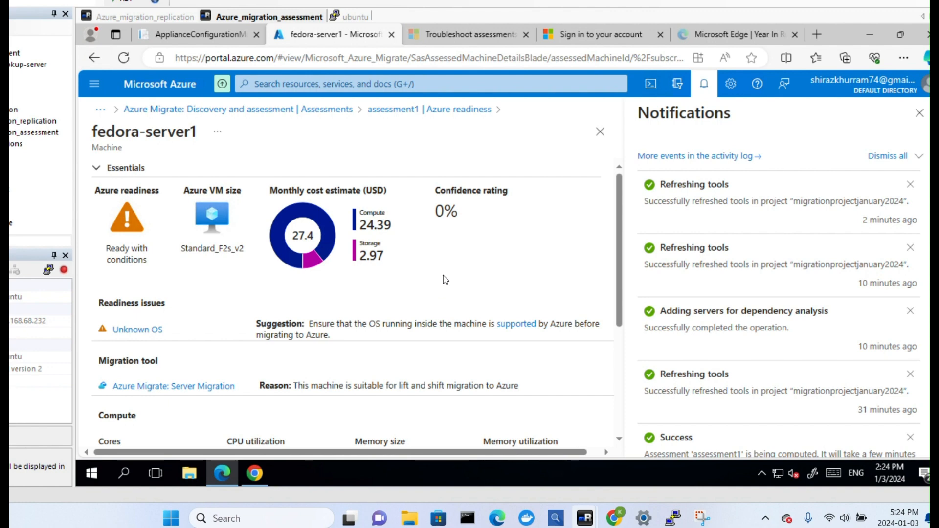
# Return to assessment1's Azure readiness report through the assessments list and open the details of win16-server3.testlab1.com.
pyautogui.click(328, 110)
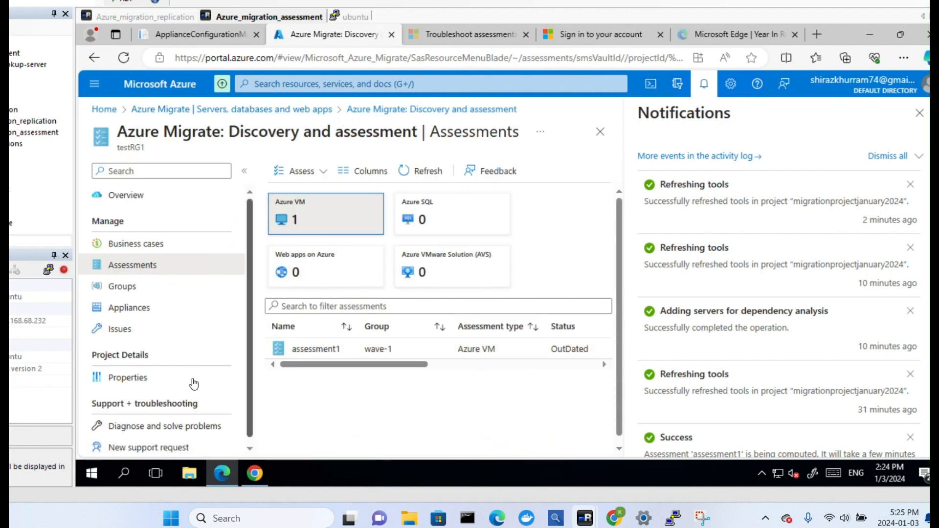
pyautogui.click(314, 350)
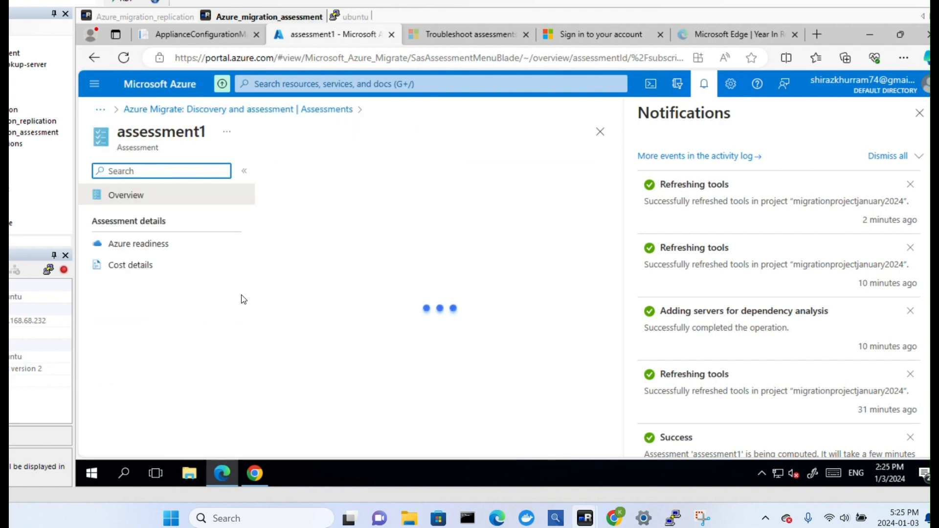
pyautogui.click(145, 248)
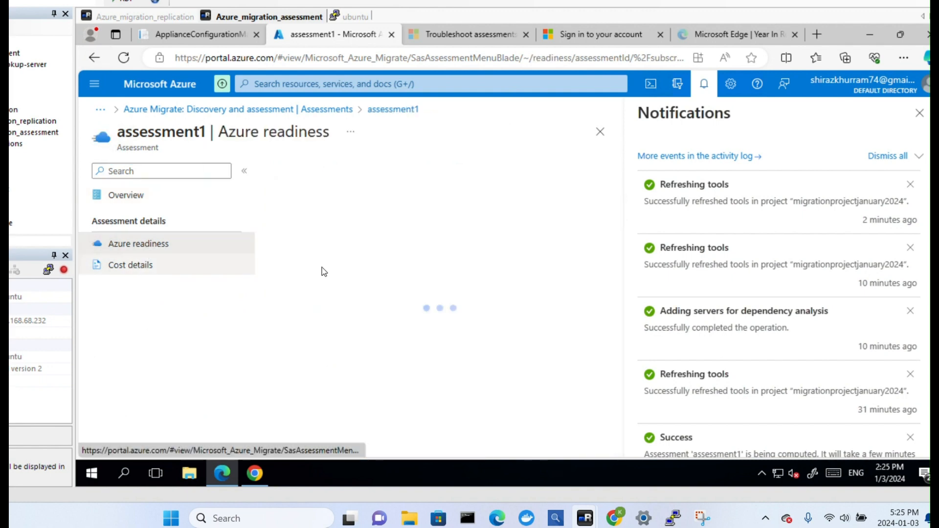
pyautogui.scroll(-6, 362, 306)
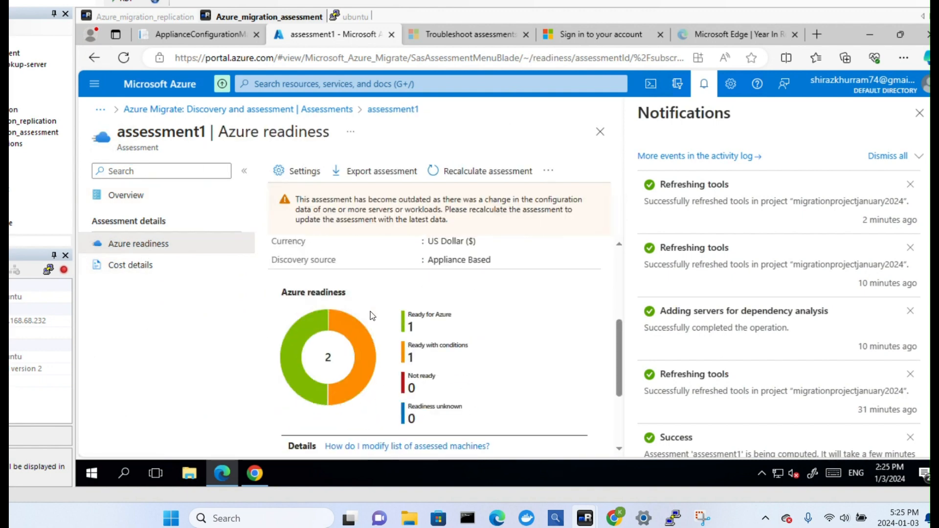
pyautogui.click(296, 395)
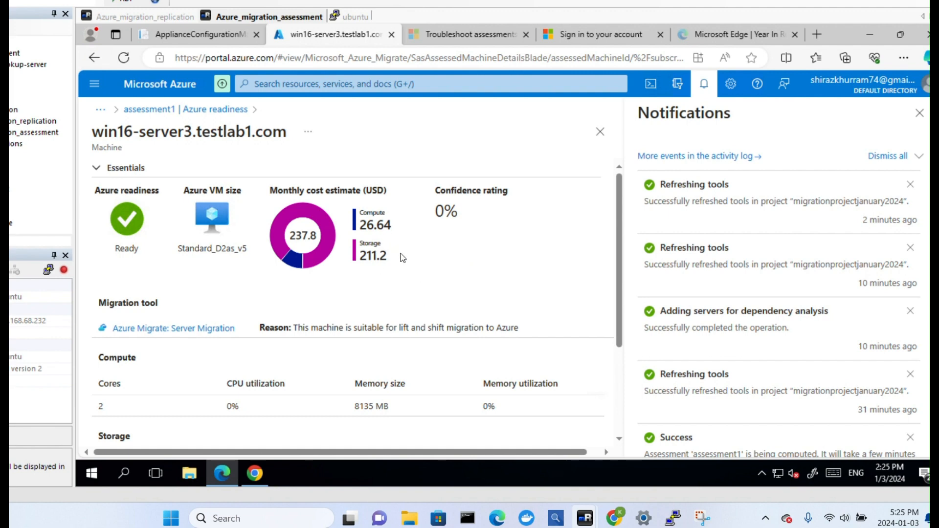
# Examine the server's compute, storage and network details, widening the target disk type column and expanding the source disks.
pyautogui.scroll(-3, 406, 235)
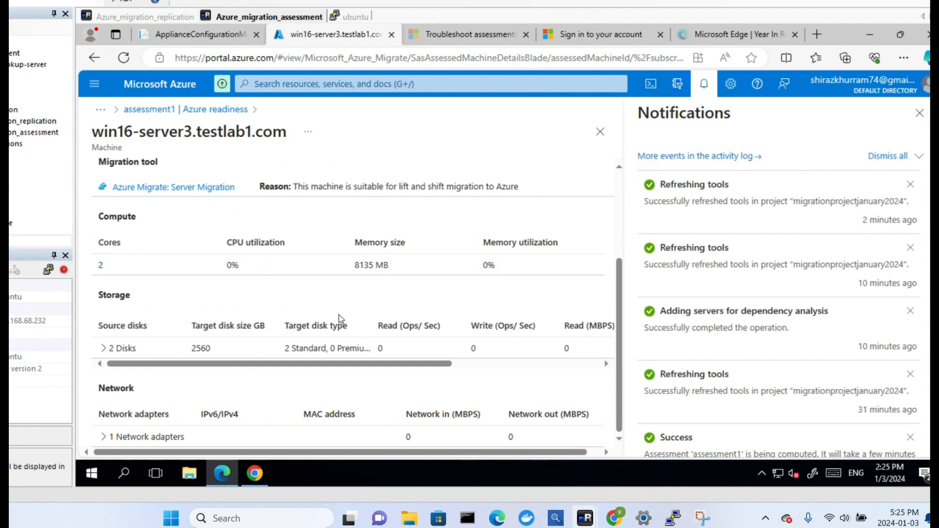
pyautogui.moveTo(377, 324); pyautogui.dragTo(422, 324)
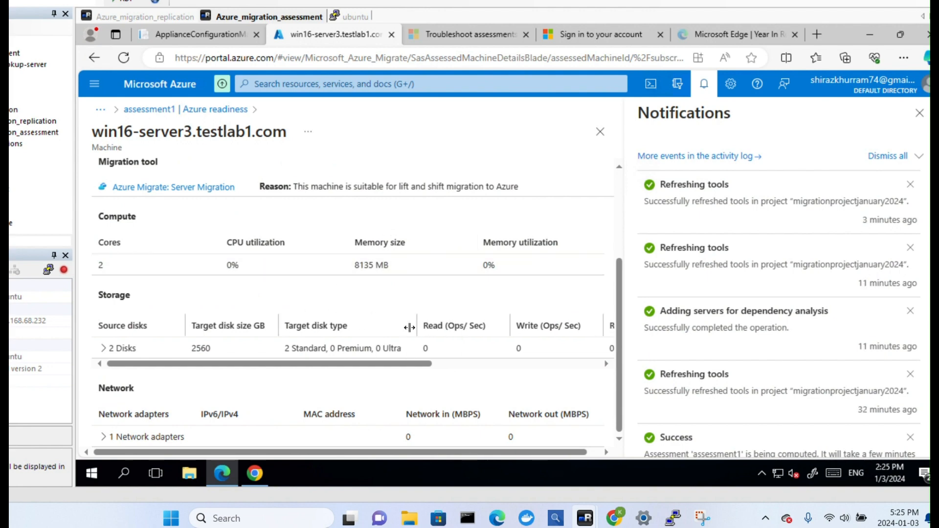
pyautogui.click(104, 352)
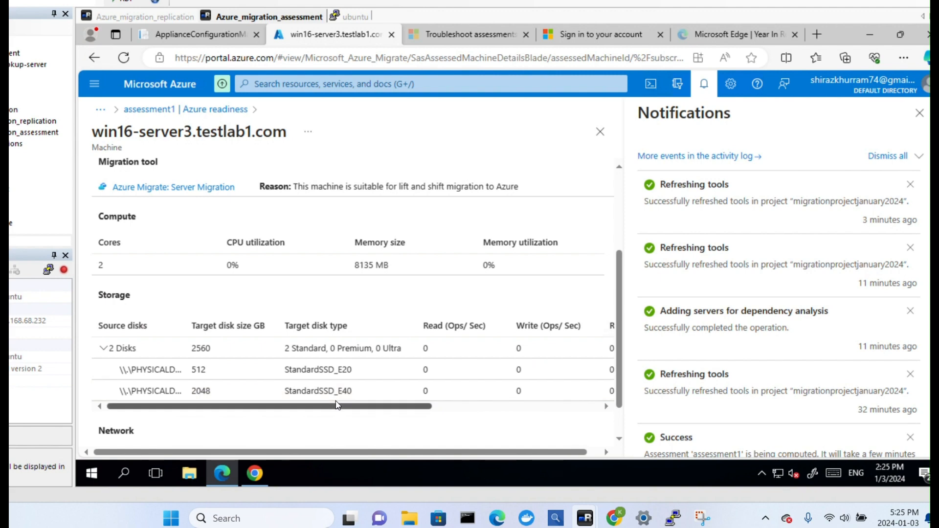
pyautogui.moveTo(345, 410); pyautogui.dragTo(238, 398)
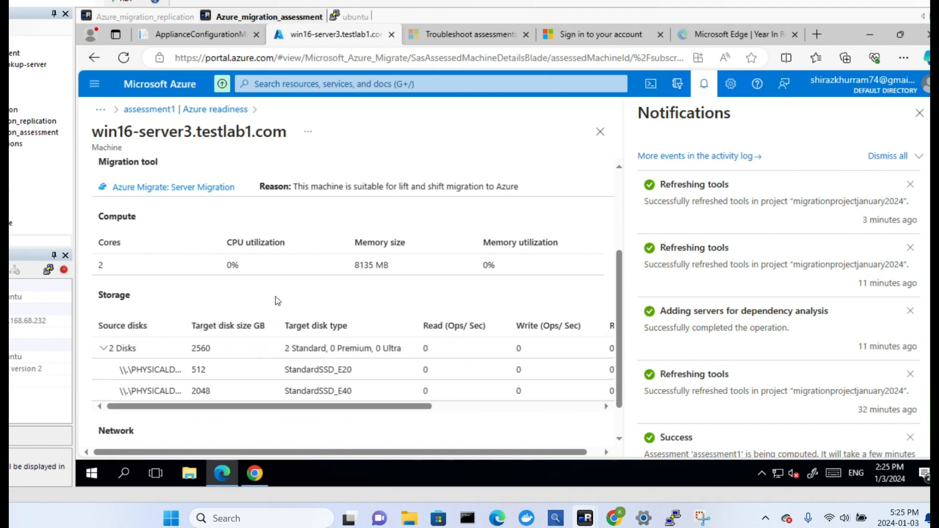
pyautogui.scroll(2, 279, 290)
pyautogui.scroll(-3, 279, 292)
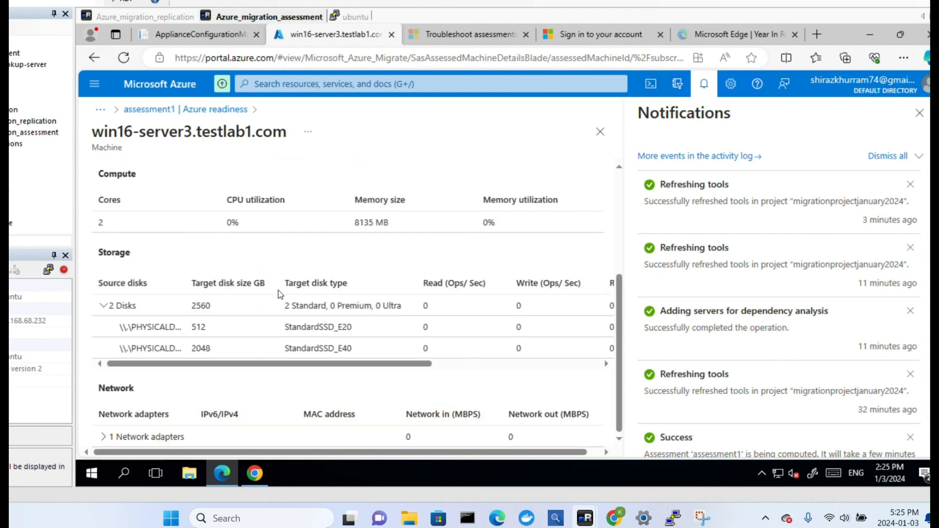
pyautogui.scroll(4, 279, 294)
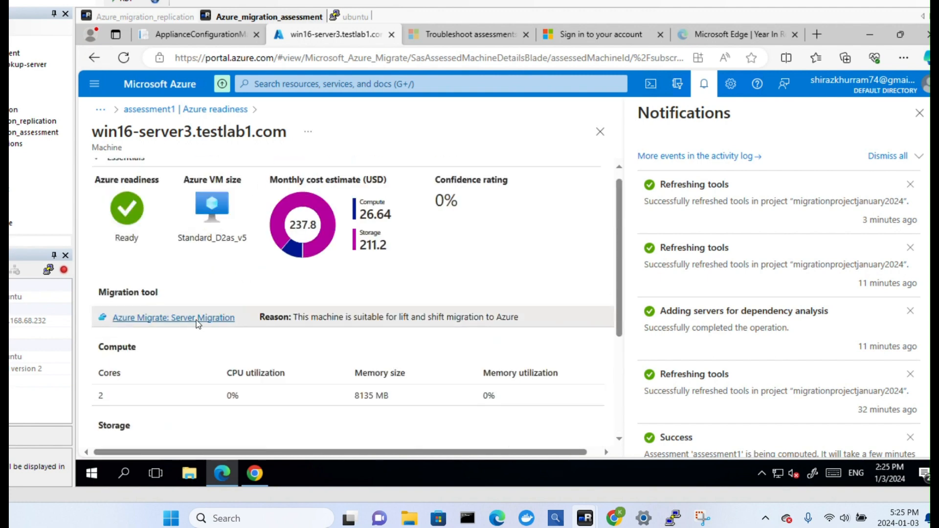
# Open the documentation for the recommended Azure Migrate: Server Migration tool and return to assessment1's Azure readiness report.
pyautogui.click(195, 319)
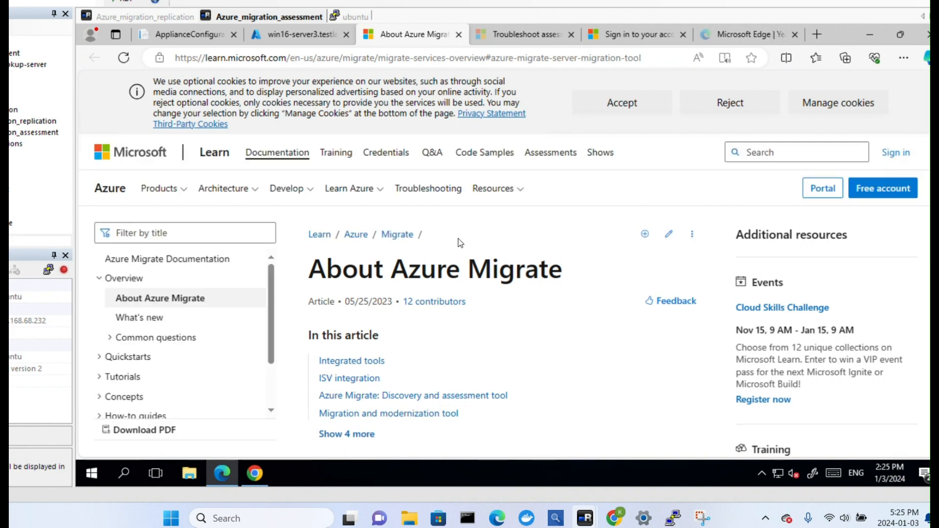
pyautogui.click(313, 34)
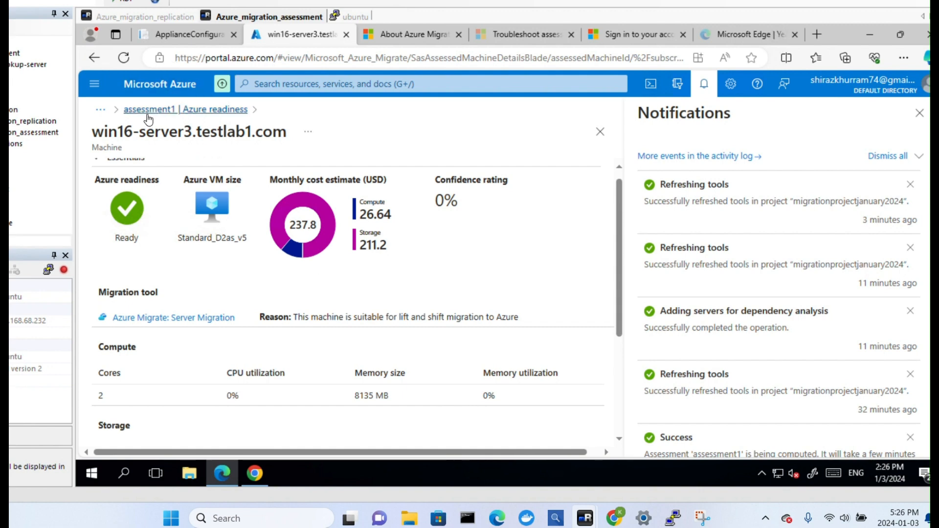
pyautogui.click(210, 109)
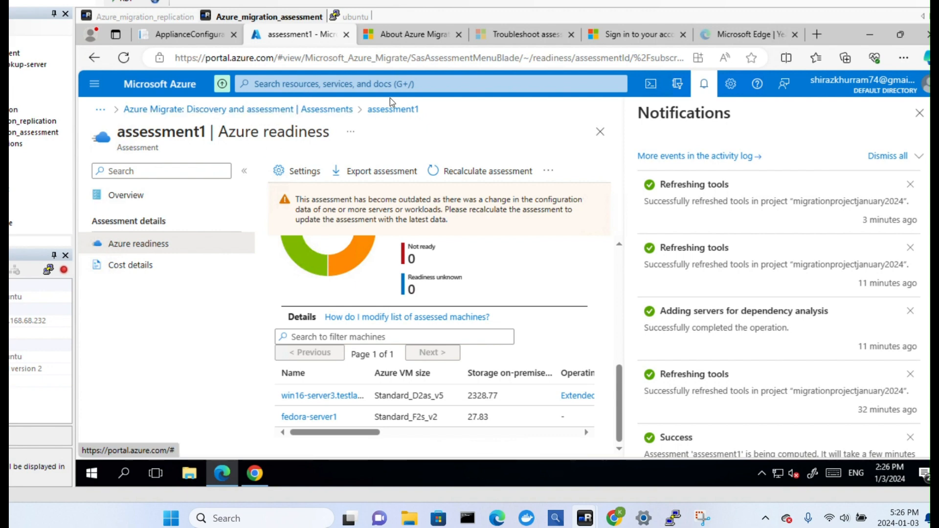
# Open businesscasewave1 from the project's list of business cases and refresh it.
pyautogui.click(277, 109)
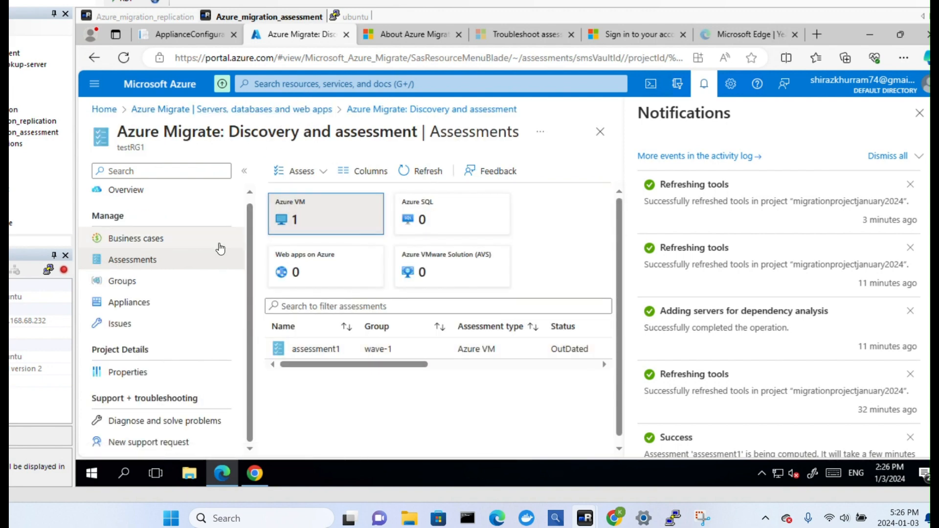
pyautogui.click(168, 240)
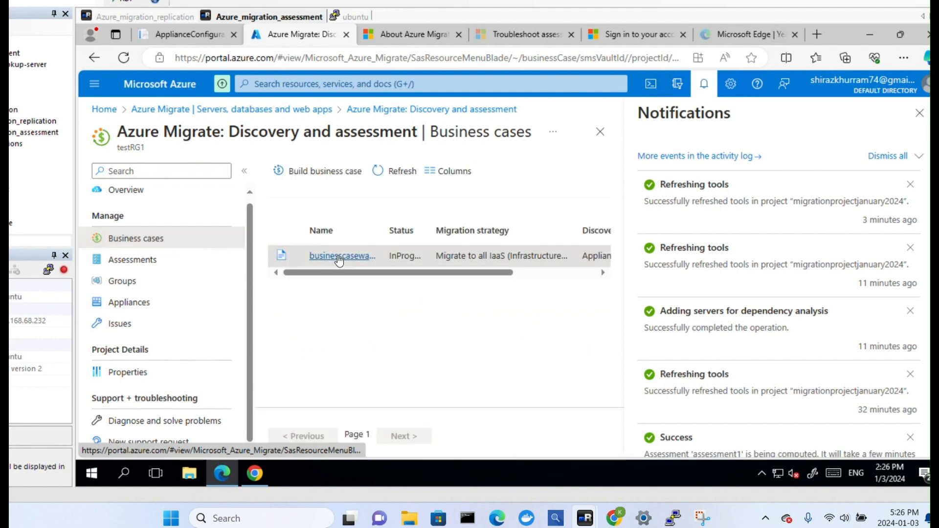
pyautogui.click(337, 255)
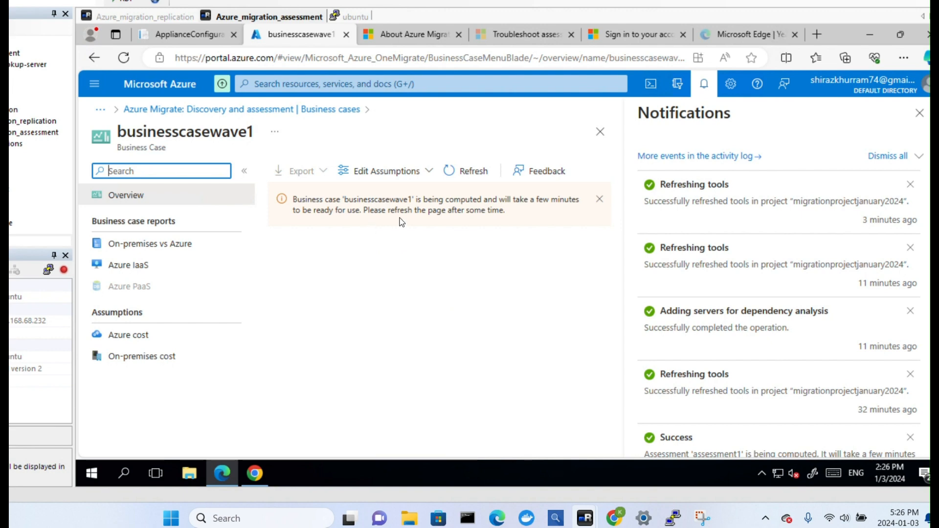
pyautogui.click(455, 172)
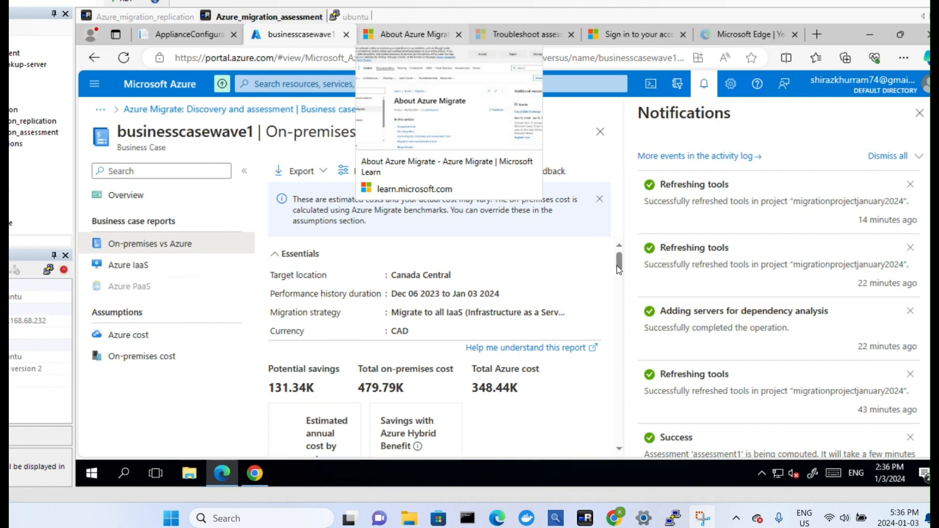
# Review the potential savings and total costs in businesscasewave1's On-premises vs Azure report.
pyautogui.moveTo(619, 271); pyautogui.dragTo(620, 273)
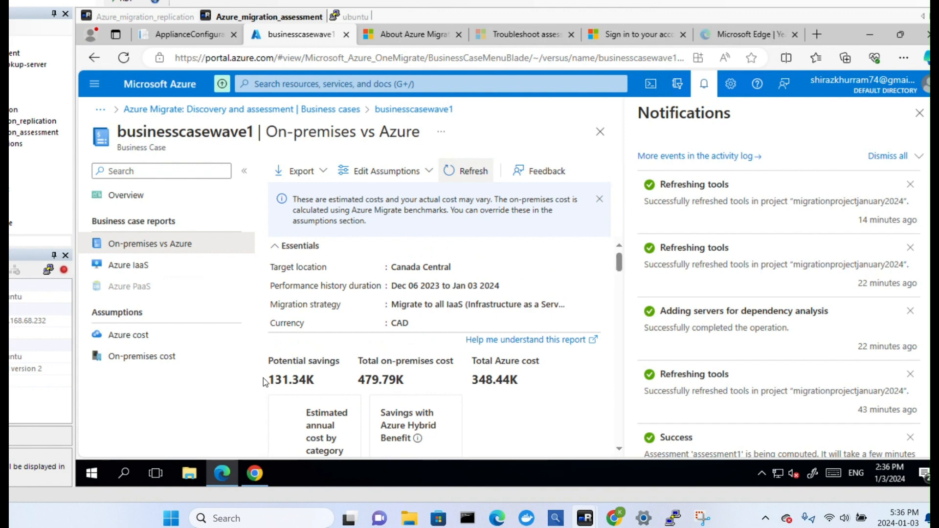
pyautogui.scroll(-2, 304, 370)
pyautogui.scroll(1, 339, 369)
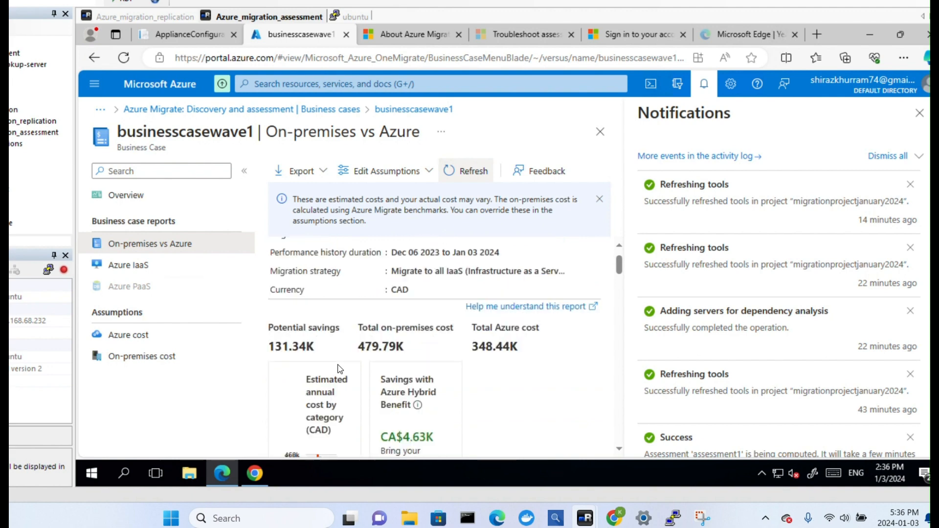
# Open businesscasewave1's Azure IaaS report and examine its migration readiness, cost estimate by target, and compute and license cost.
pyautogui.click(155, 277)
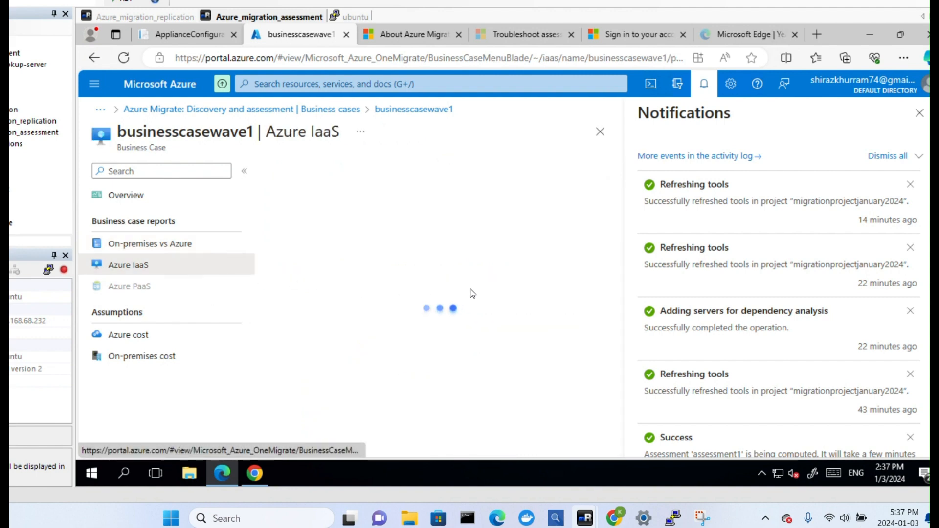
pyautogui.scroll(-3, 456, 315)
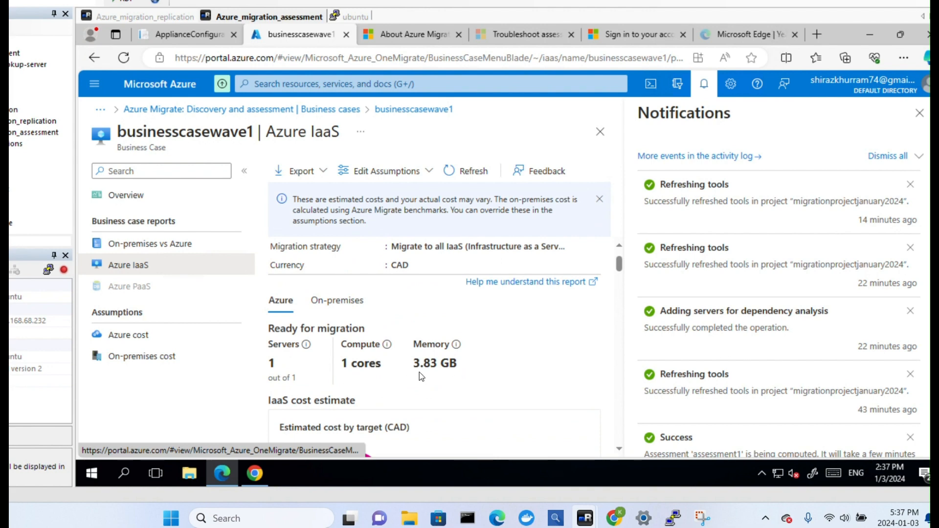
pyautogui.scroll(-2, 419, 372)
pyautogui.scroll(-3, 441, 360)
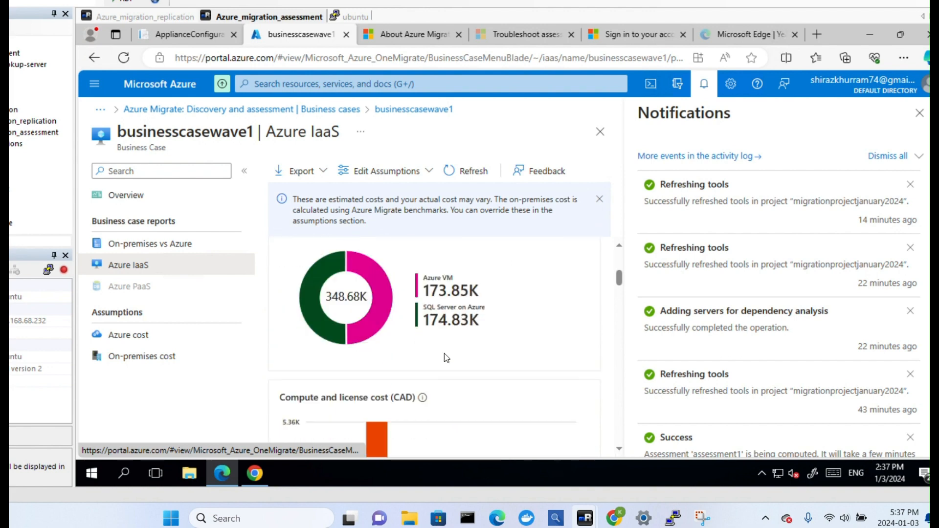
pyautogui.scroll(-4, 444, 353)
pyautogui.scroll(2, 443, 350)
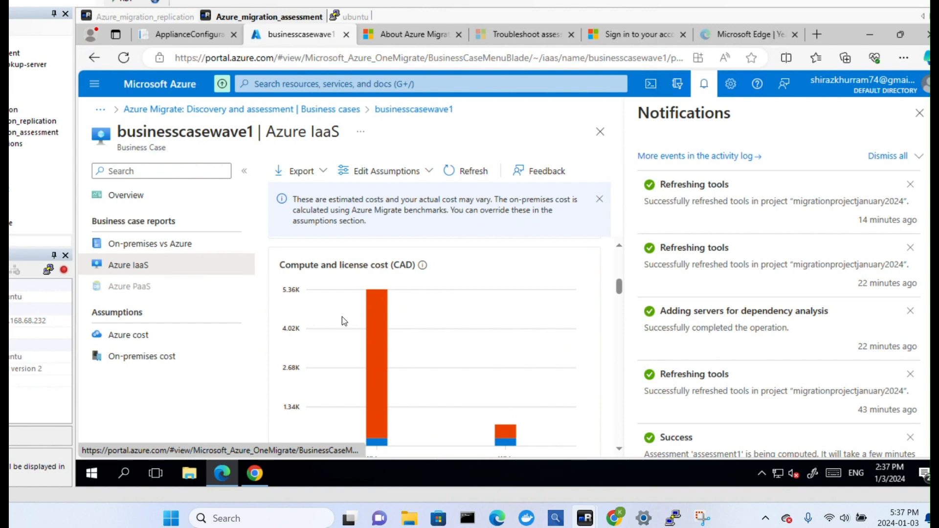
pyautogui.scroll(6, 342, 316)
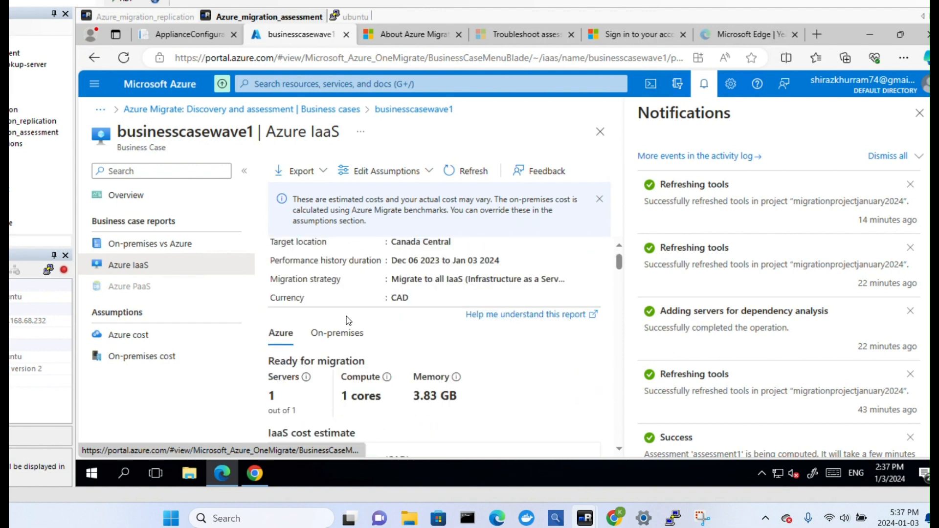